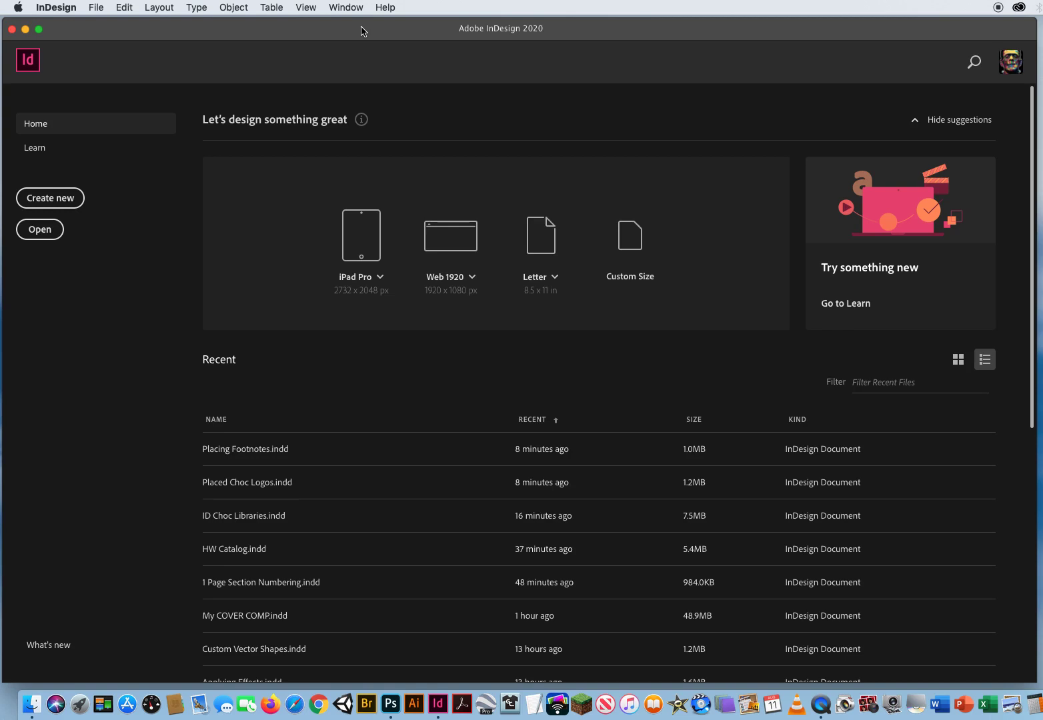
Step: Open Placing Footnotes.indd from InDesign Tutorials > ID CH.10 Finishing Jobs > 3 Footnotes
left_click(98, 7)
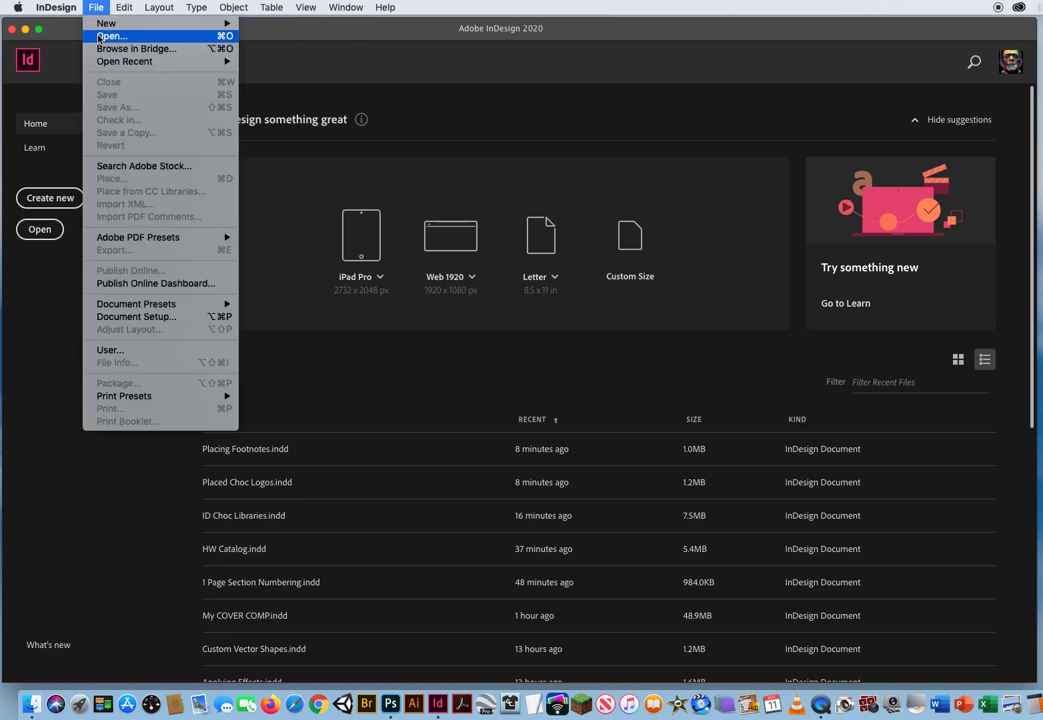
left_click(101, 36)
left_click(638, 114)
left_click(634, 129)
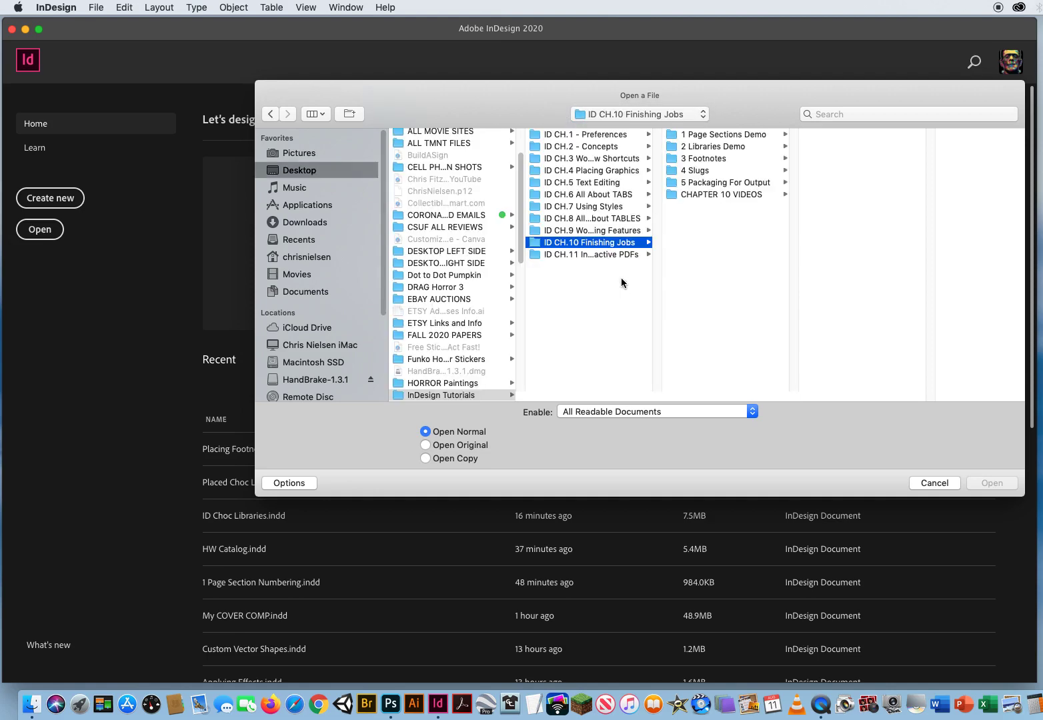
left_click(699, 161)
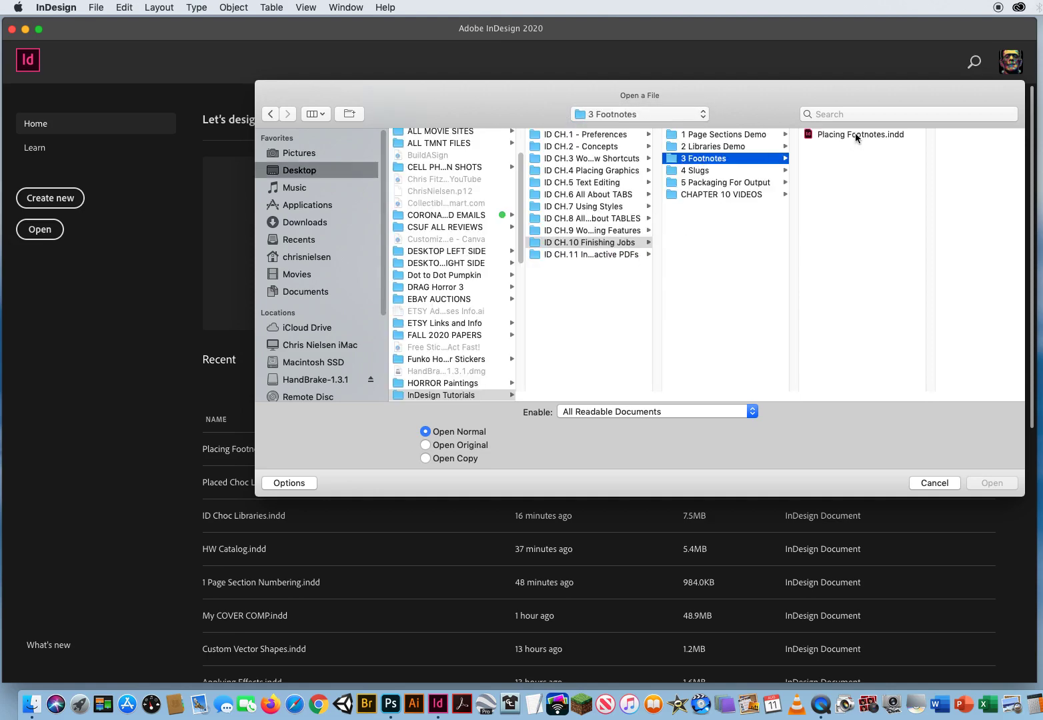
left_click(856, 135)
left_click(985, 484)
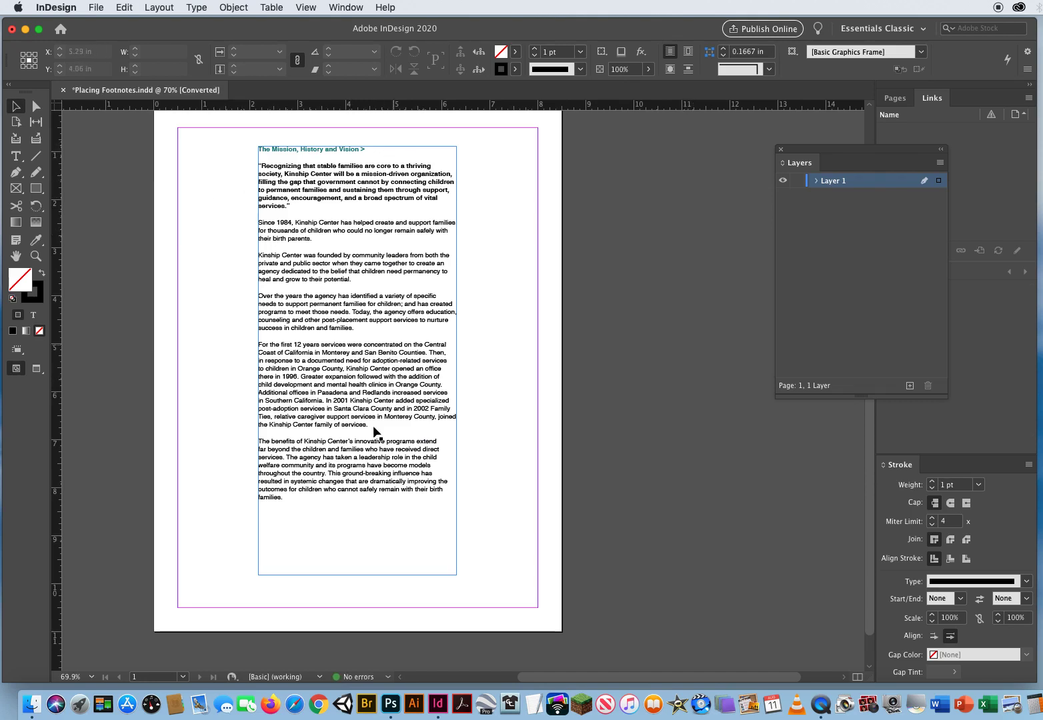
Step: Drag the body text frame's bottom edge up, then zoom to 100% on the text
left_click(378, 495)
left_click_drag(358, 575, 358, 536)
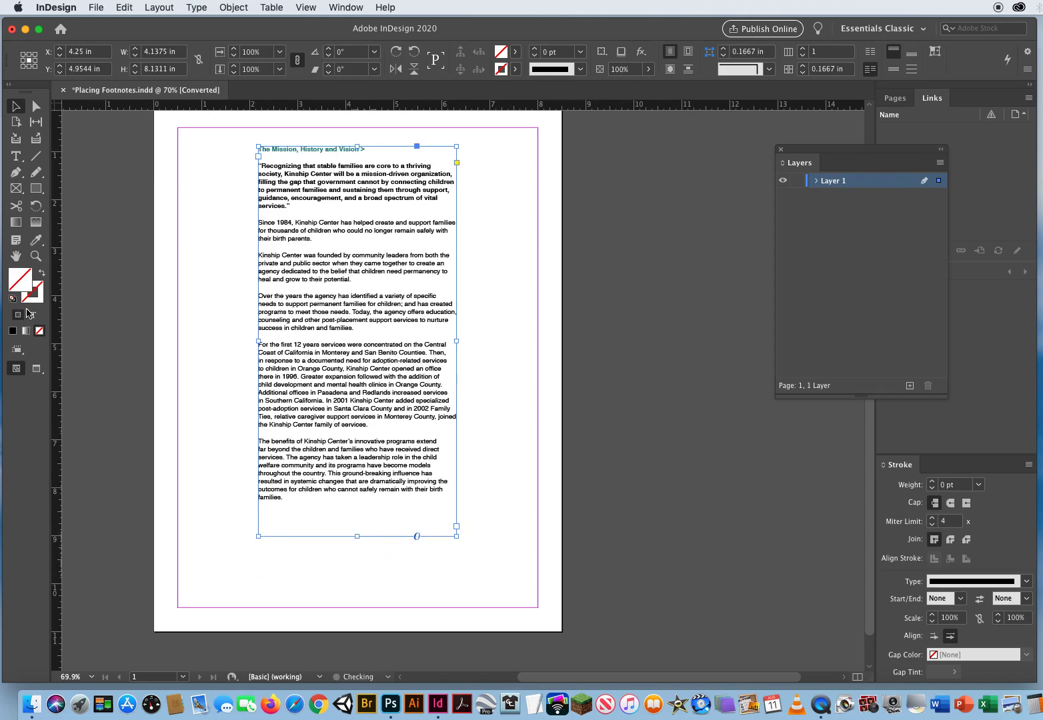
left_click(36, 256)
left_click(313, 306)
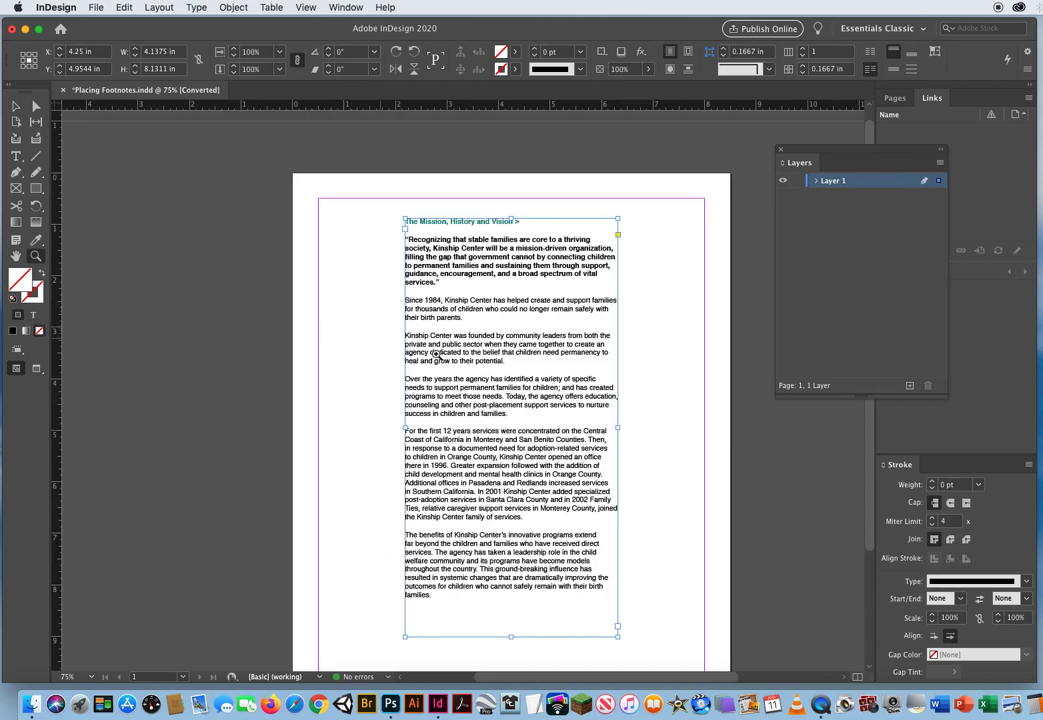
left_click(449, 357)
left_click(16, 107)
left_click_drag(317, 350, 136, 229)
left_click(167, 249)
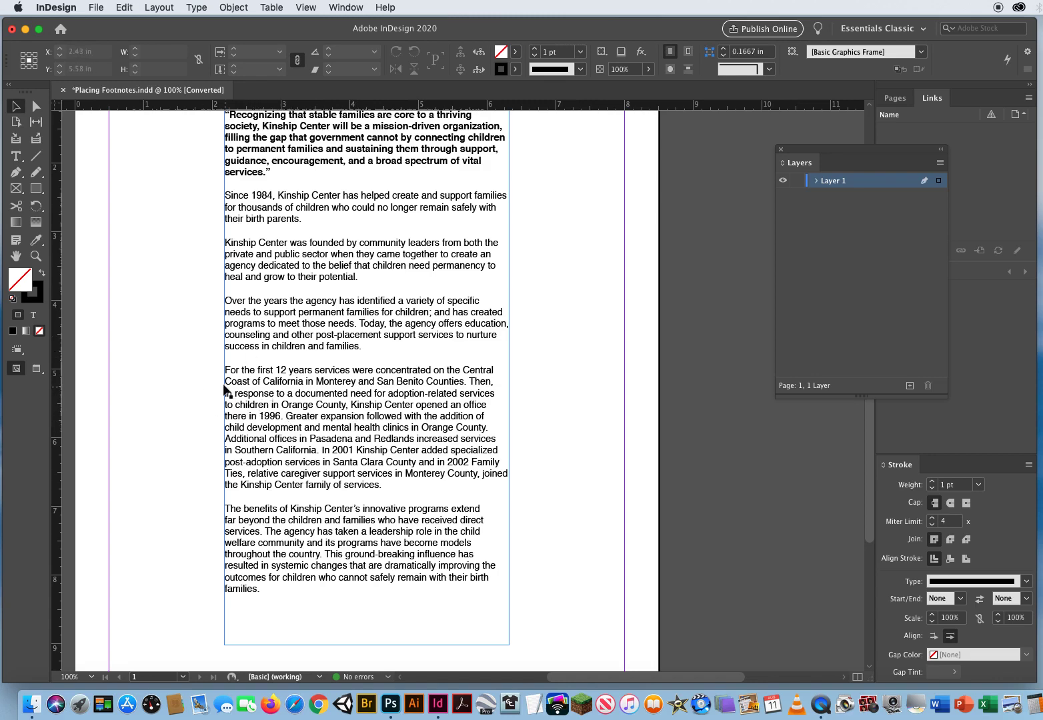
Step: Zoom to 125% on the lower paragraphs of the page
left_click(36, 256)
left_click(347, 409)
scroll(300, 373, "down", 3)
scroll(301, 373, "right", 4)
scroll(261, 342, "down", 2)
scroll(260, 341, "left", 2)
Step: Insert a footnote after '1996' reading 'Kinship Annual Report, 1996'
left_click(16, 156)
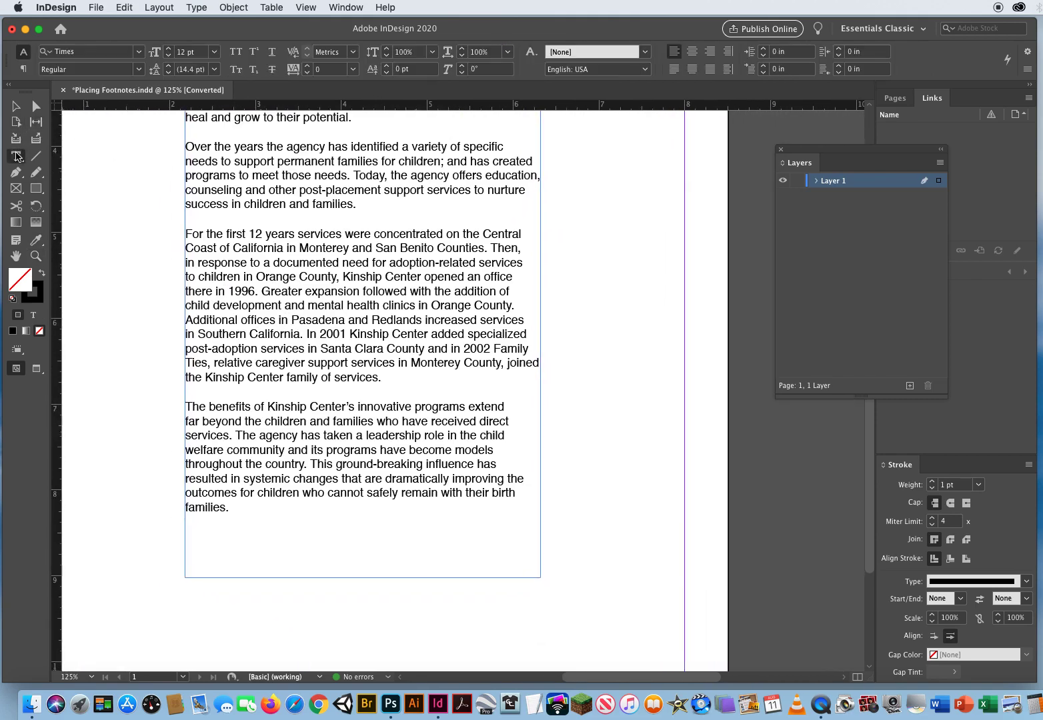
left_click(256, 292)
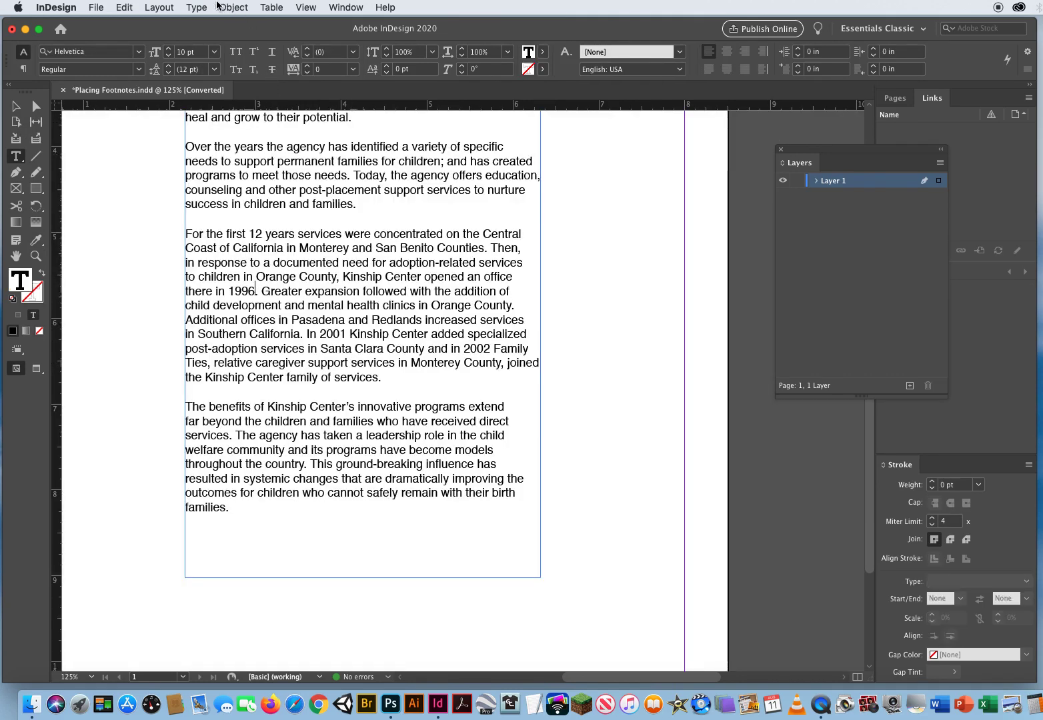
left_click(197, 8)
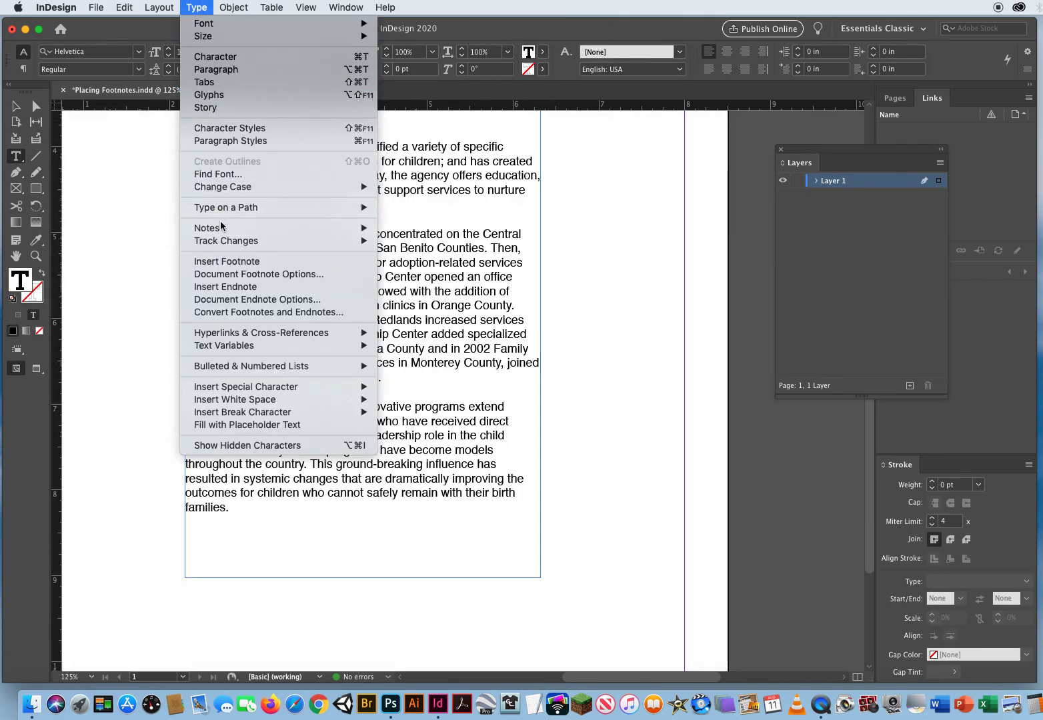
left_click(220, 263)
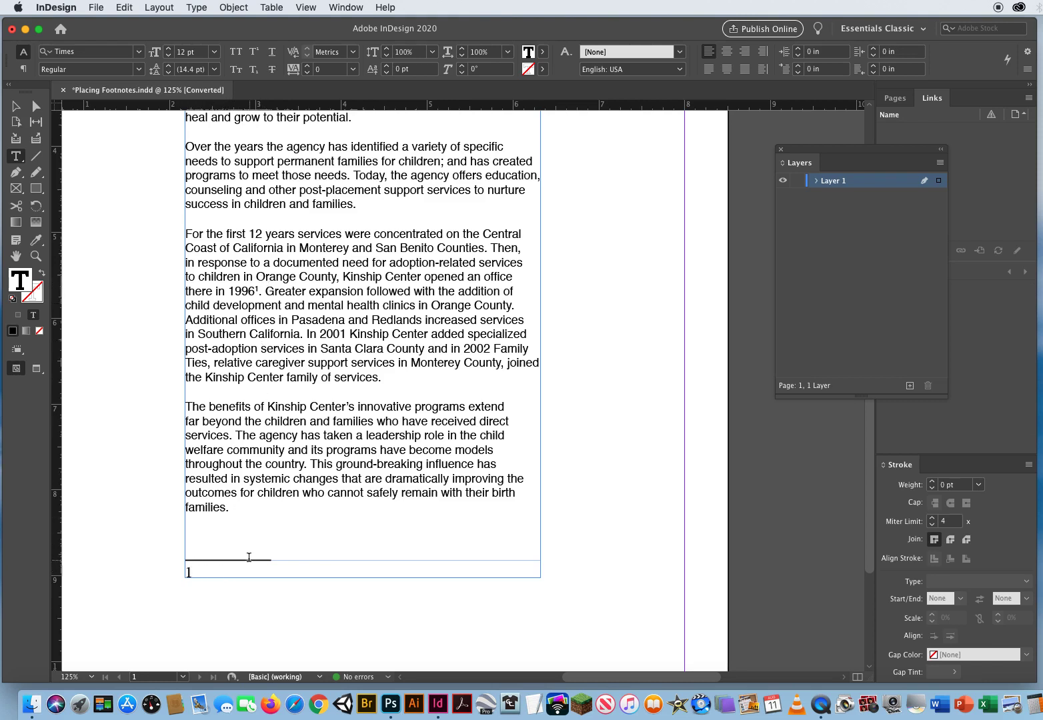
type("Kinship Annual Report, ")
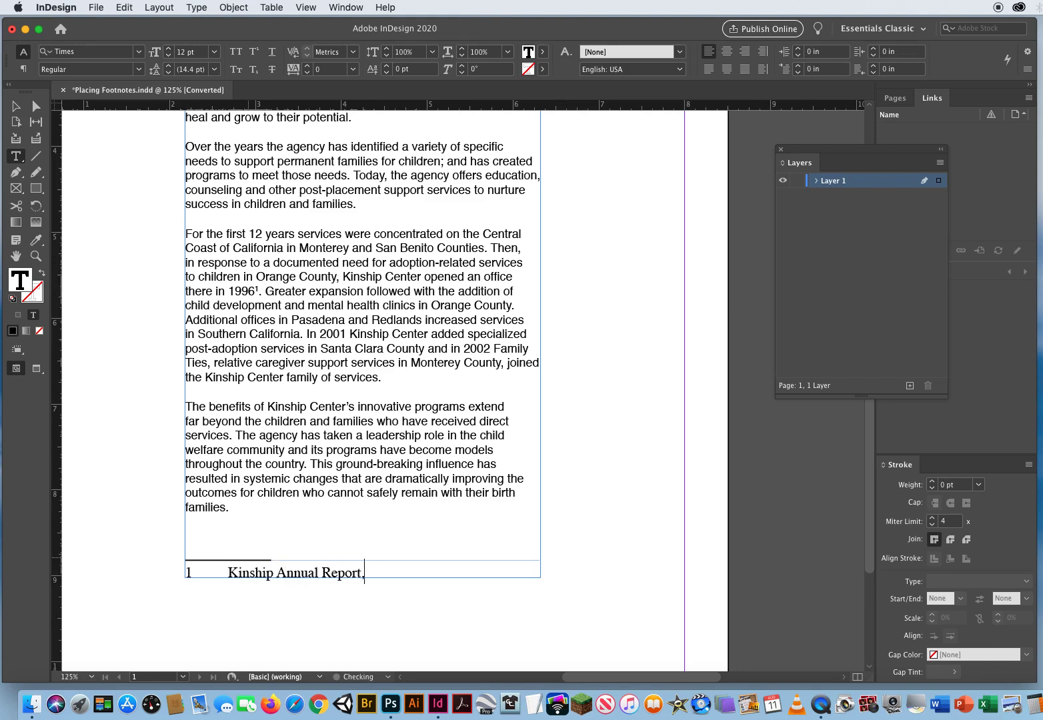
type("1996")
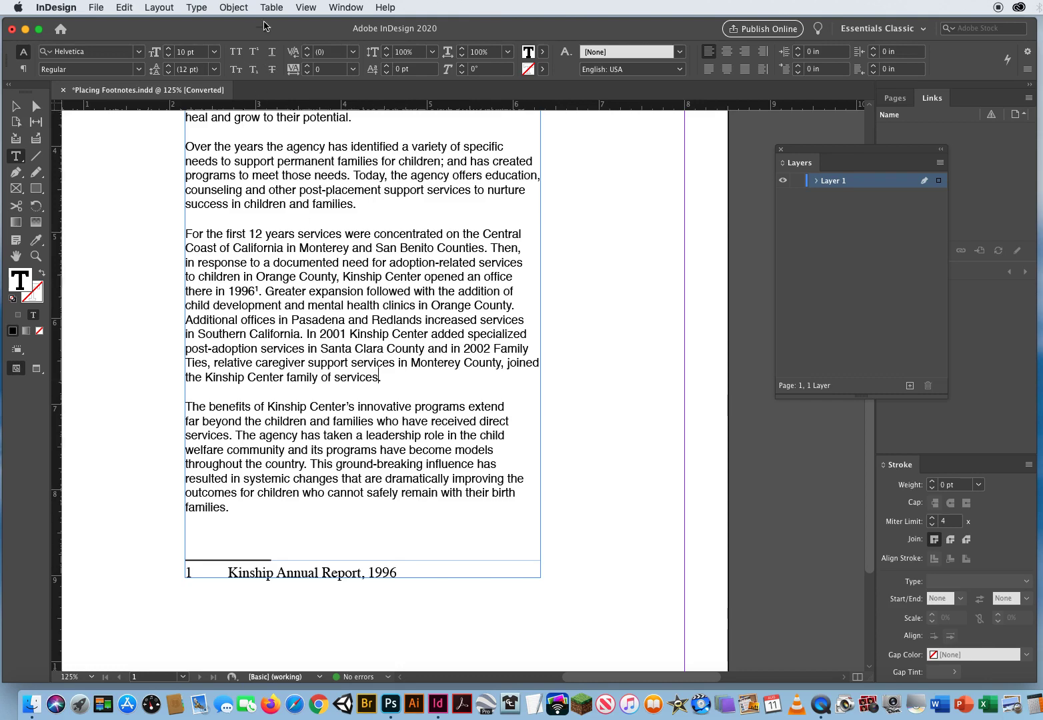
Step: Insert footnote 2 after 'services' and type 'Kinship Anuual Report, 200'
left_click(198, 7)
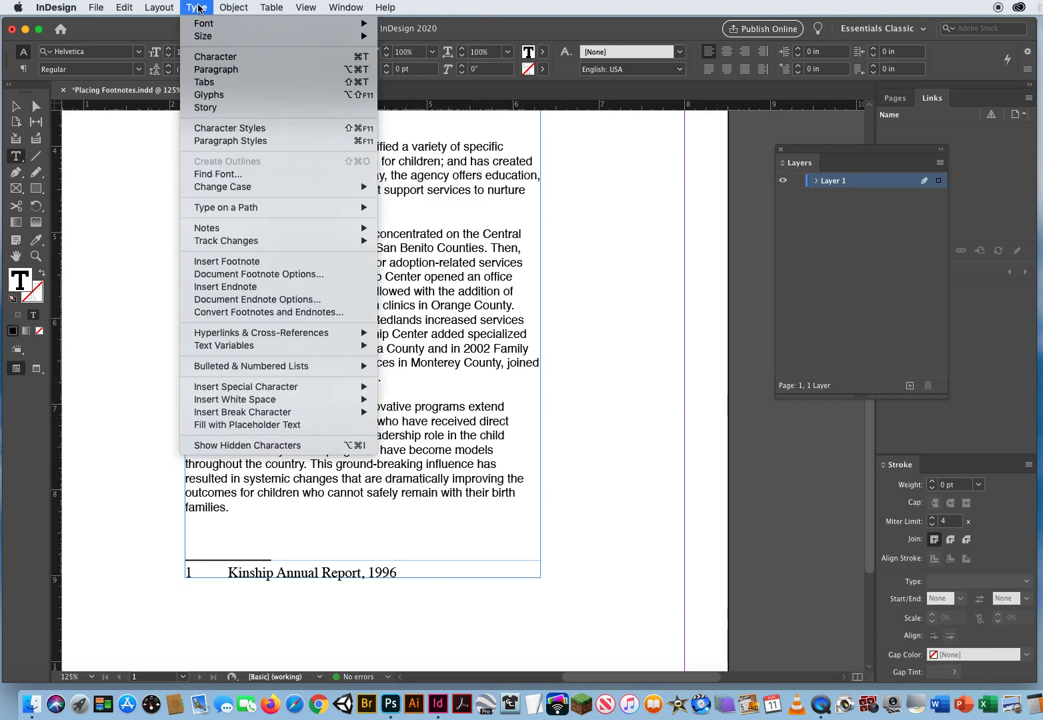
left_click(223, 263)
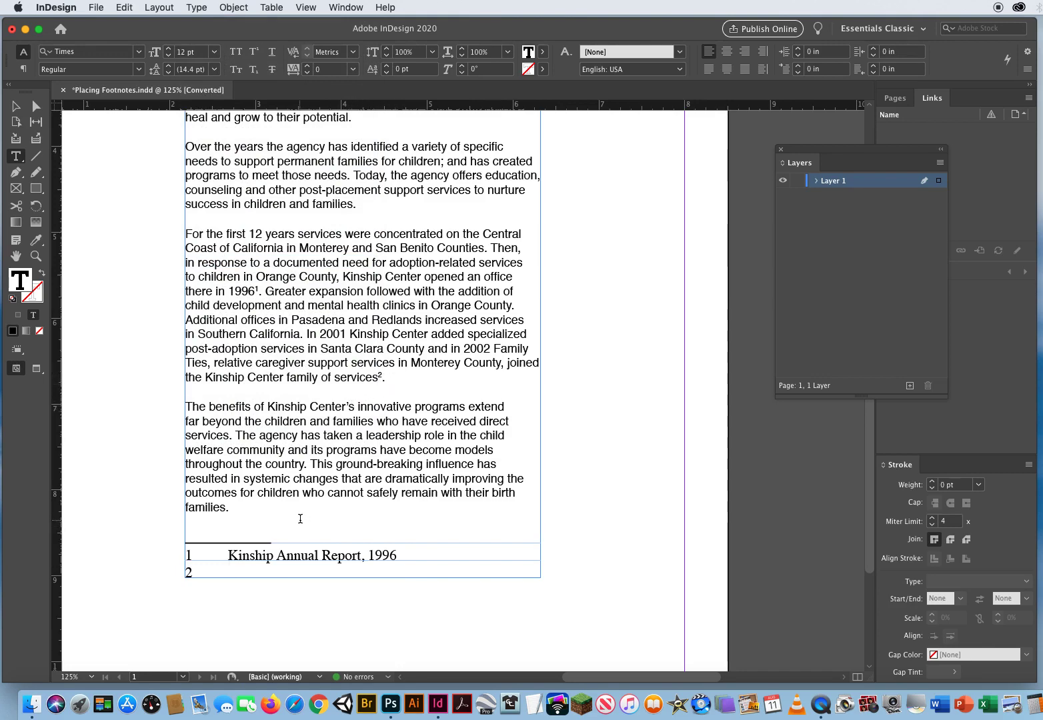
type("Kinship Annuual Report, ")
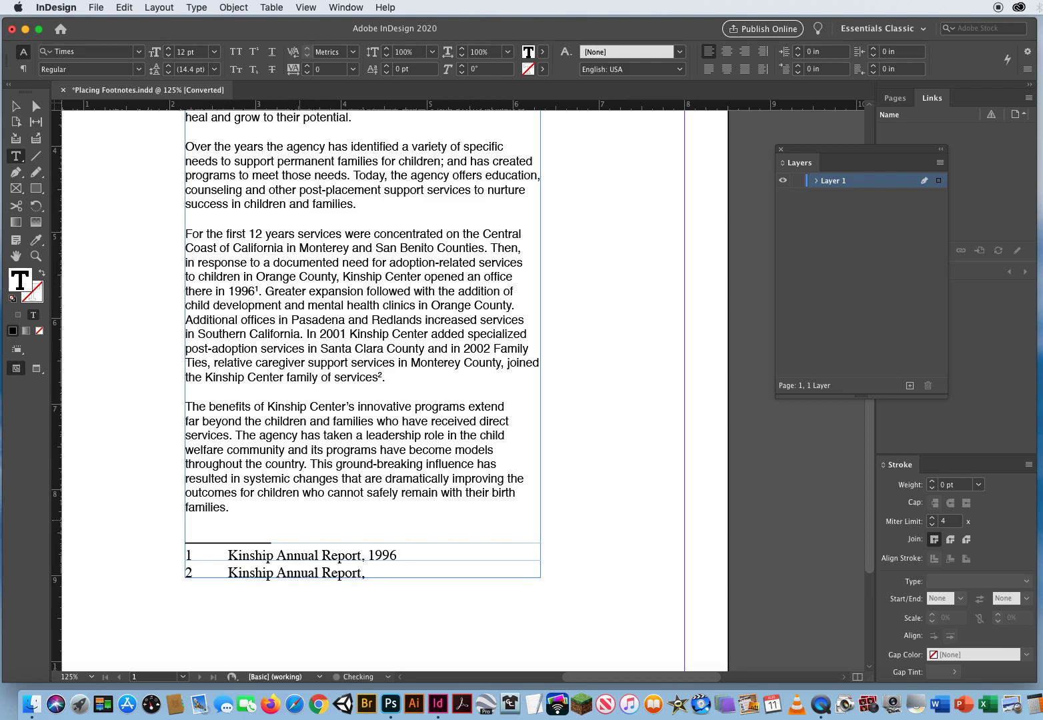
type("2002")
Step: Insert footnote 3 after 'country' reading 'OC Register, January 7, 2010', then exit text editing
left_click(223, 617)
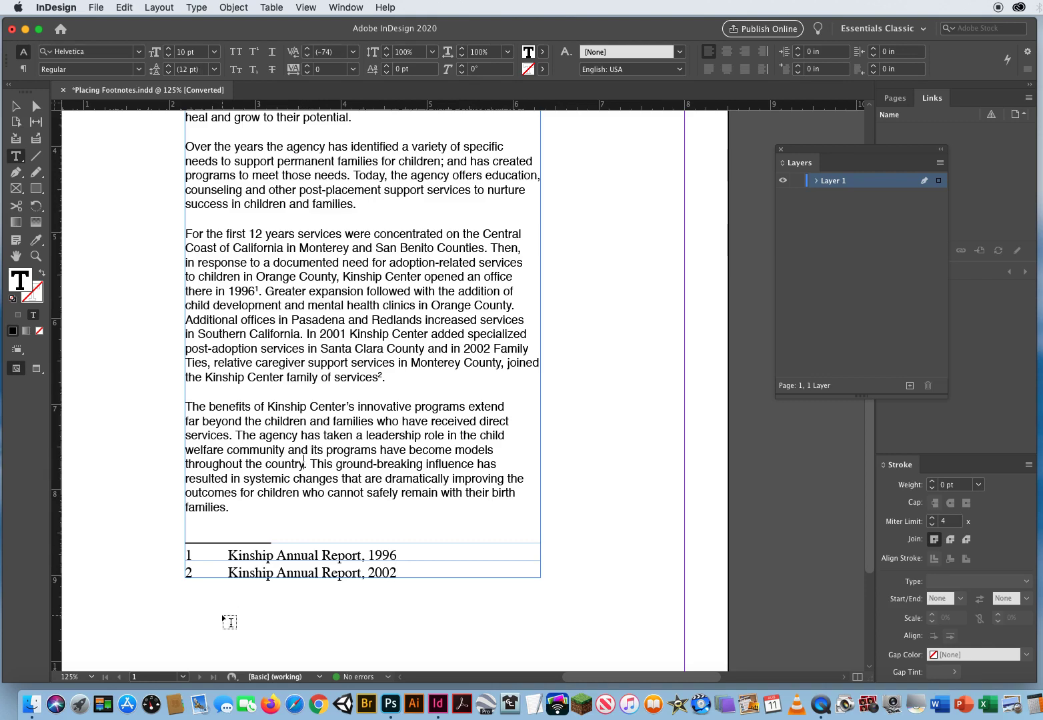
left_click(200, 8)
left_click(227, 263)
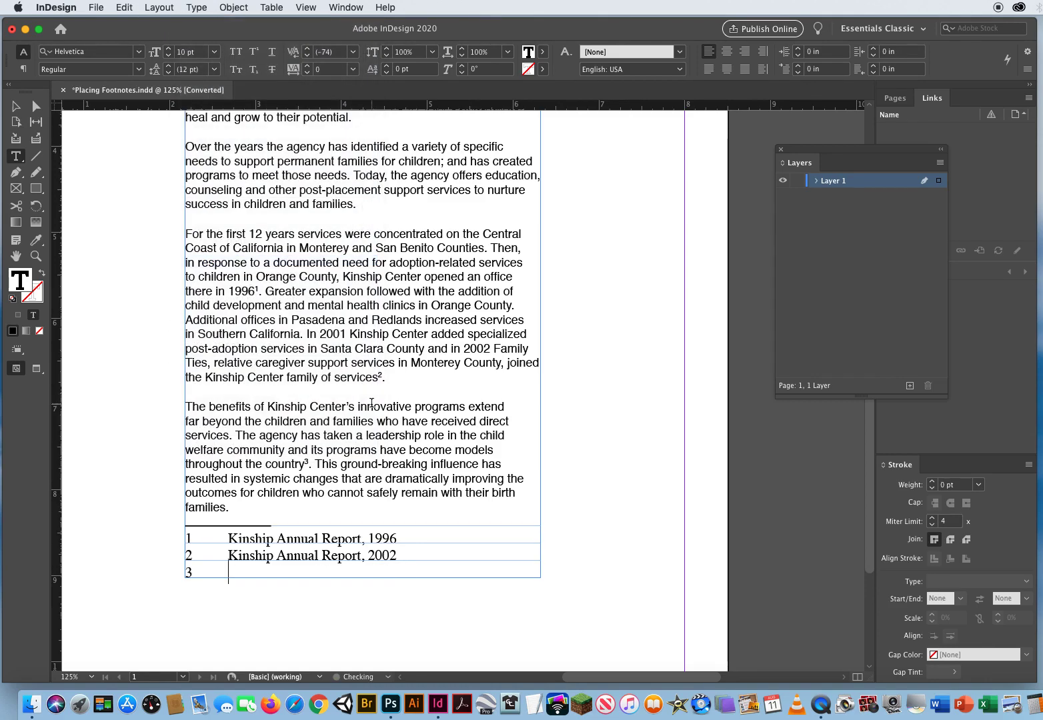
type("OC Register, ")
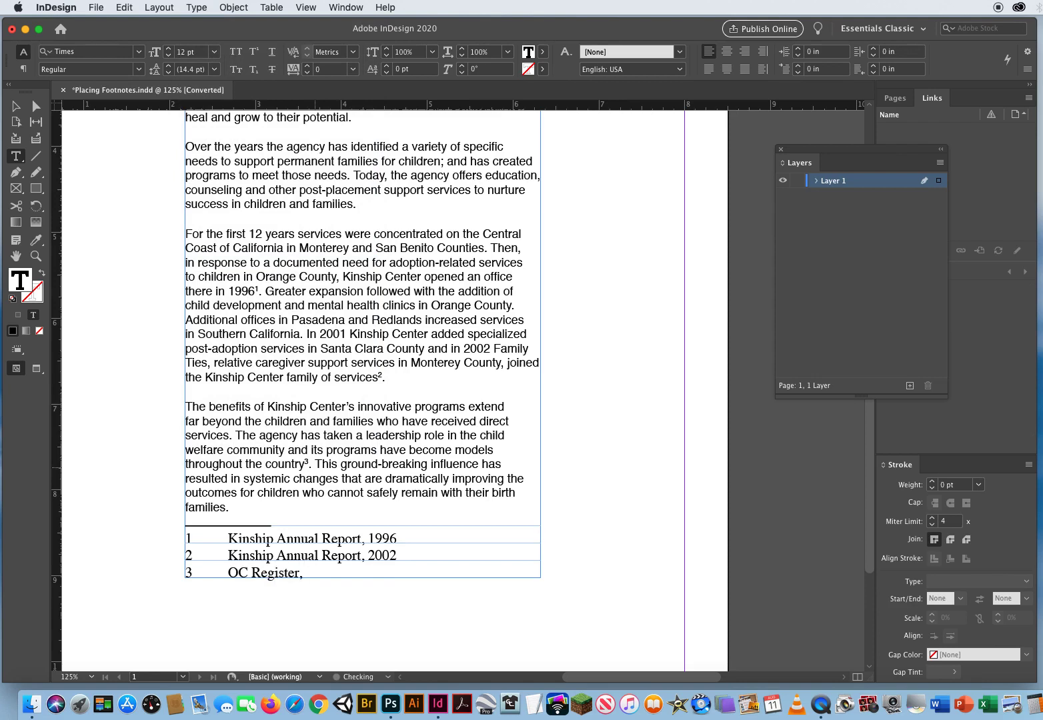
type("January")
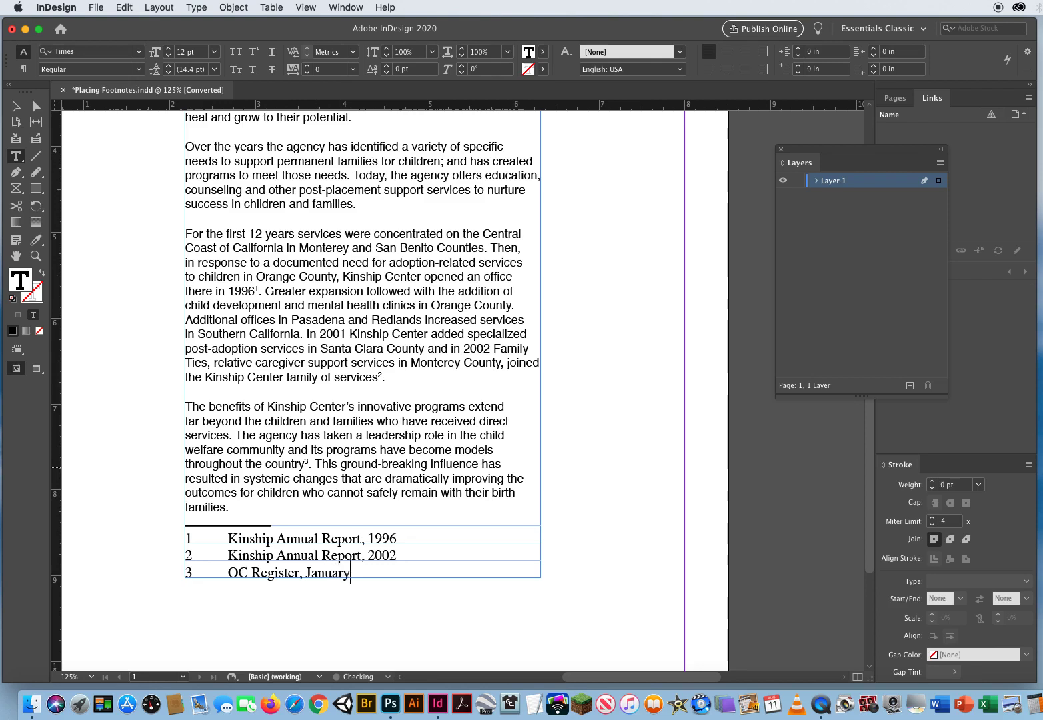
type(" 7, 2010")
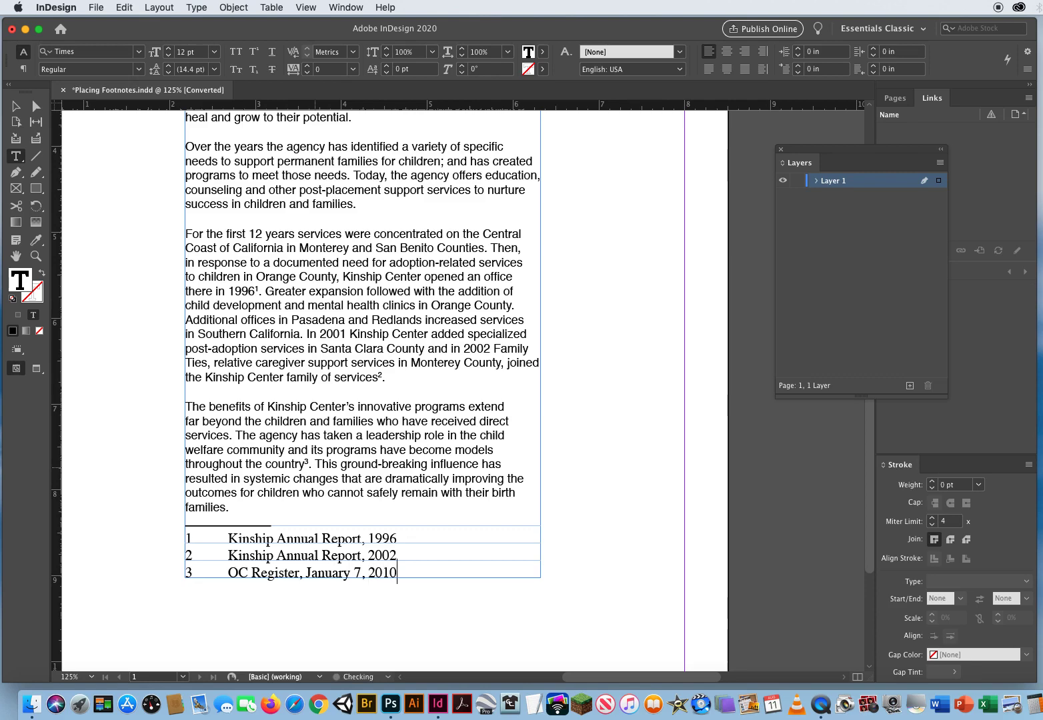
key("Escape")
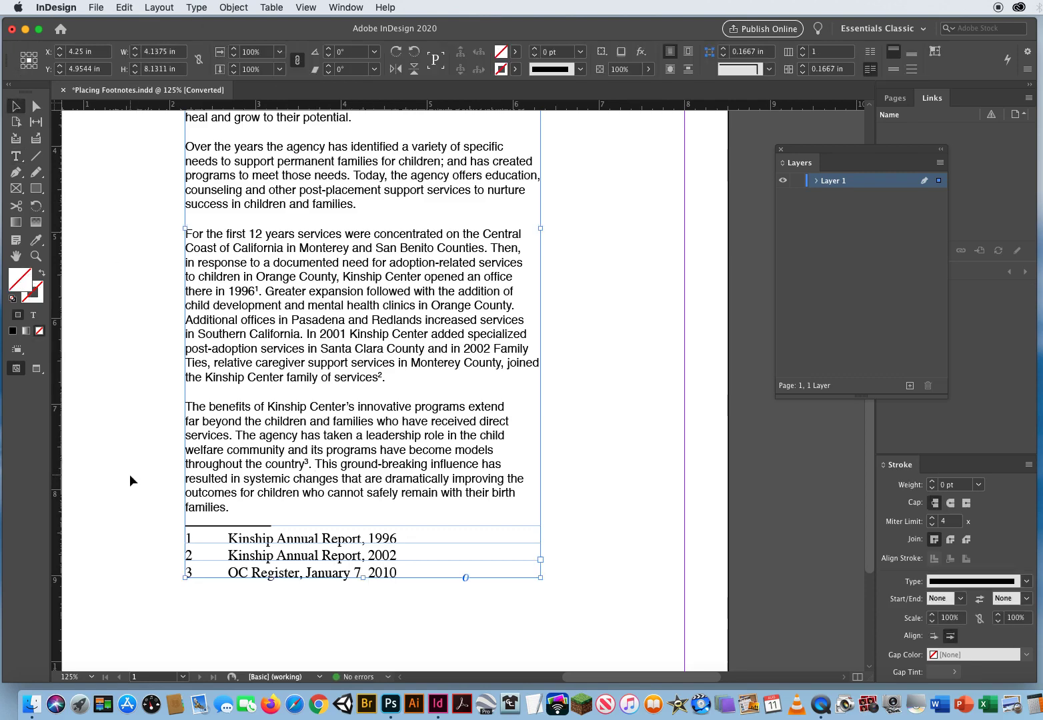
Step: Deselect, switch to Preview screen mode with W, and pick the Type tool to reach the Type menu
left_click(124, 479)
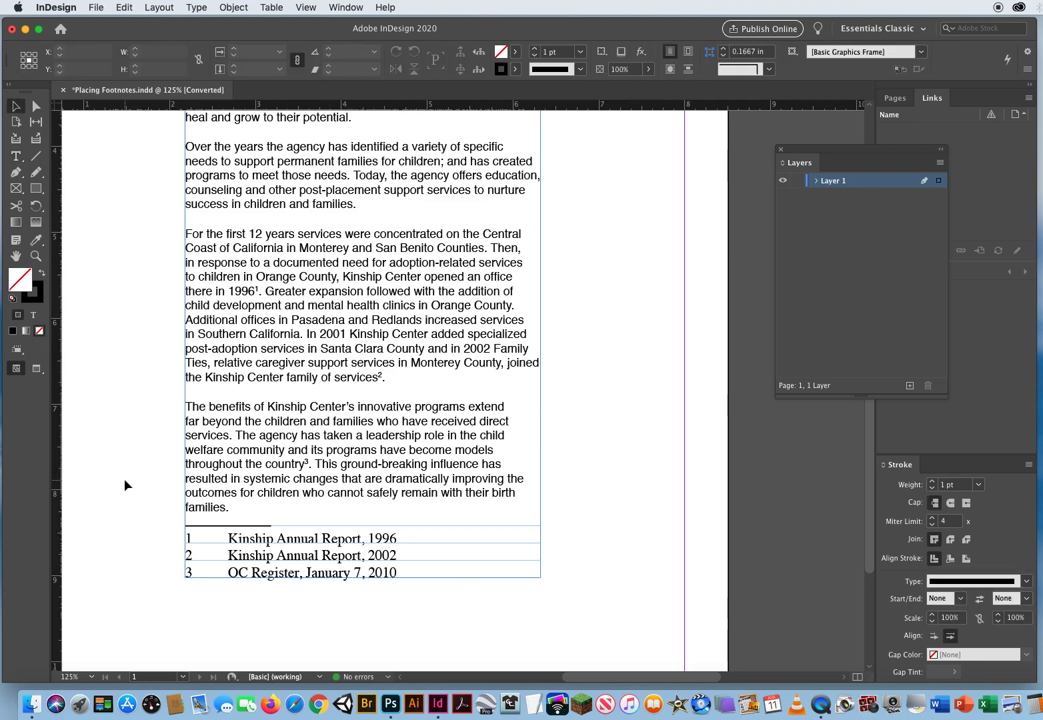
key("w")
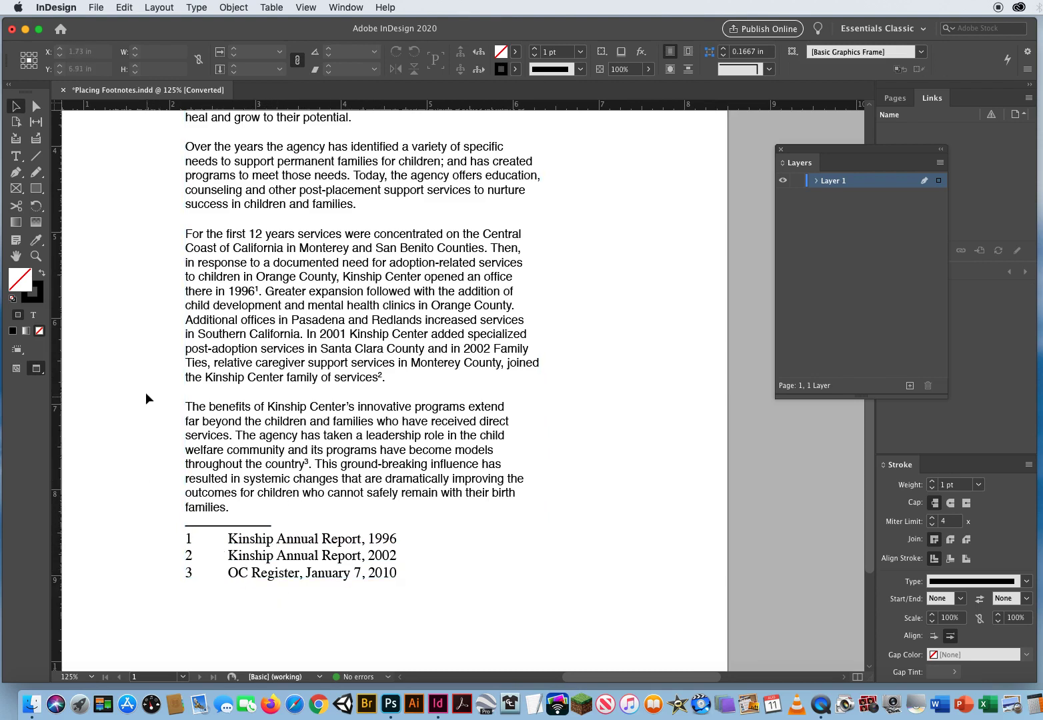
left_click(16, 156)
left_click(198, 8)
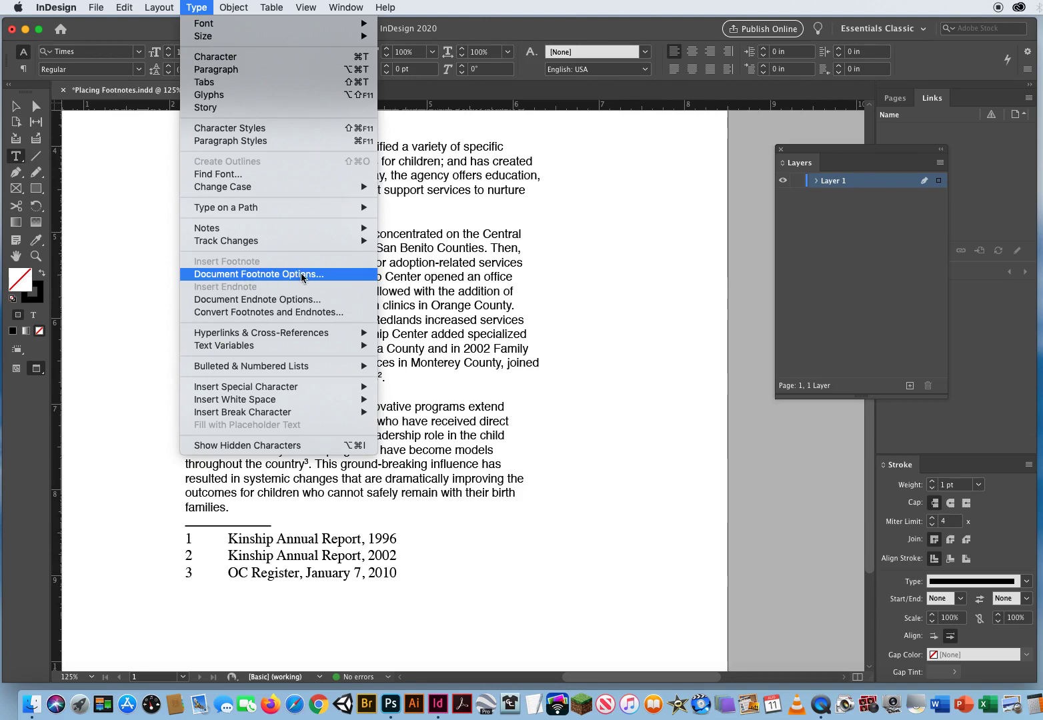
left_click(302, 277)
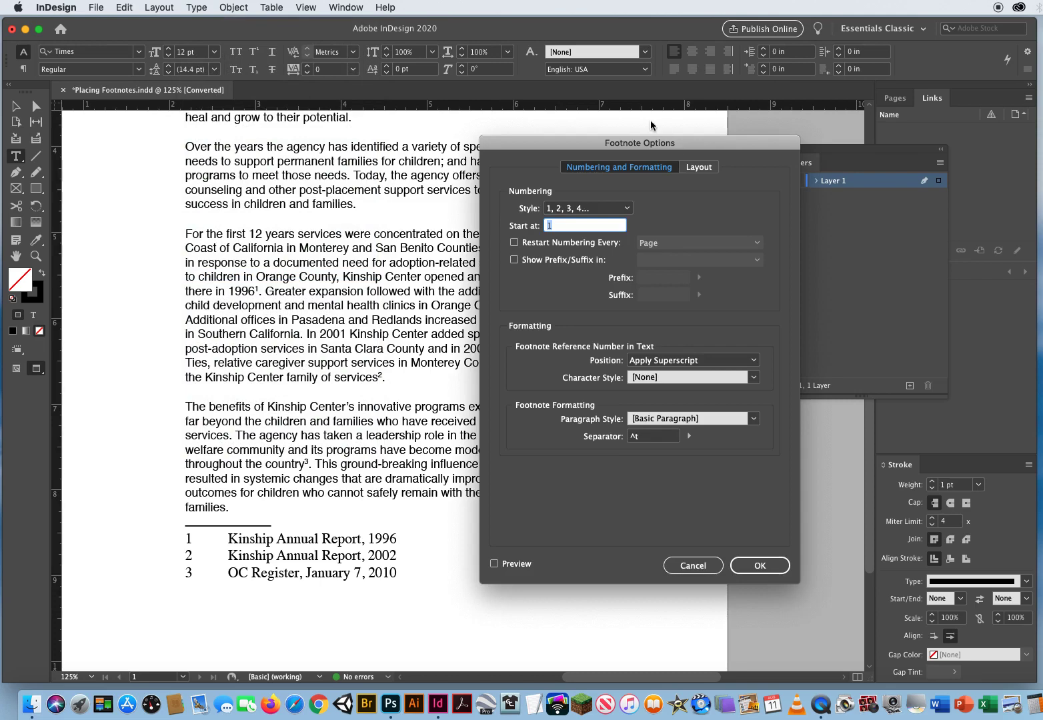
left_click_drag(571, 147, 519, 140)
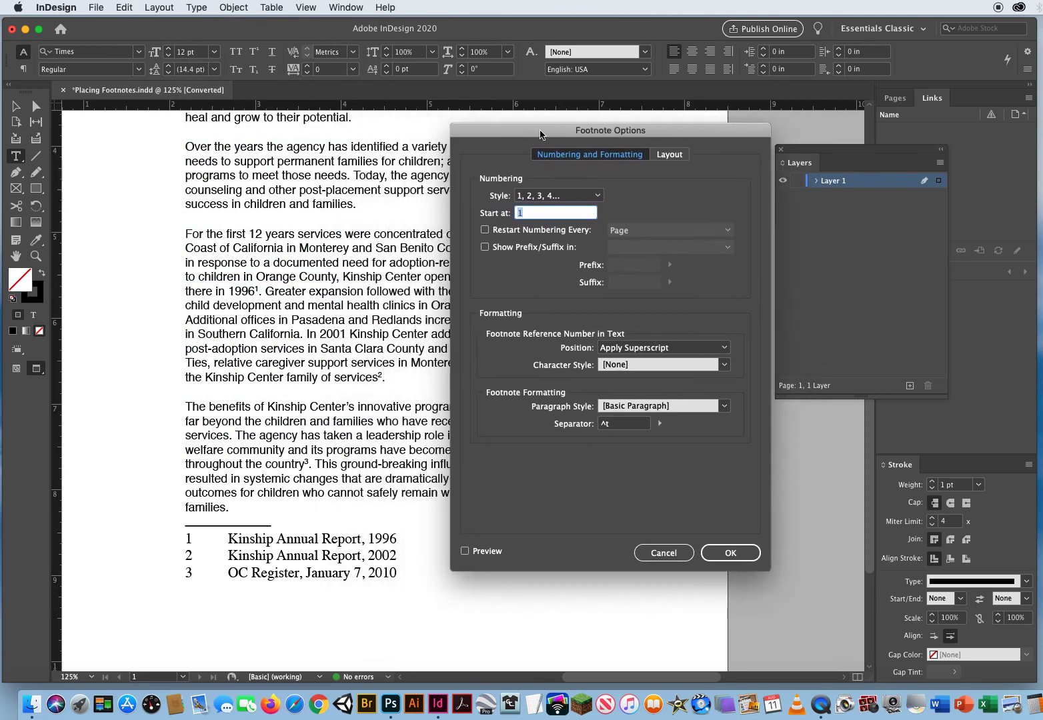
left_click_drag(540, 136, 537, 136)
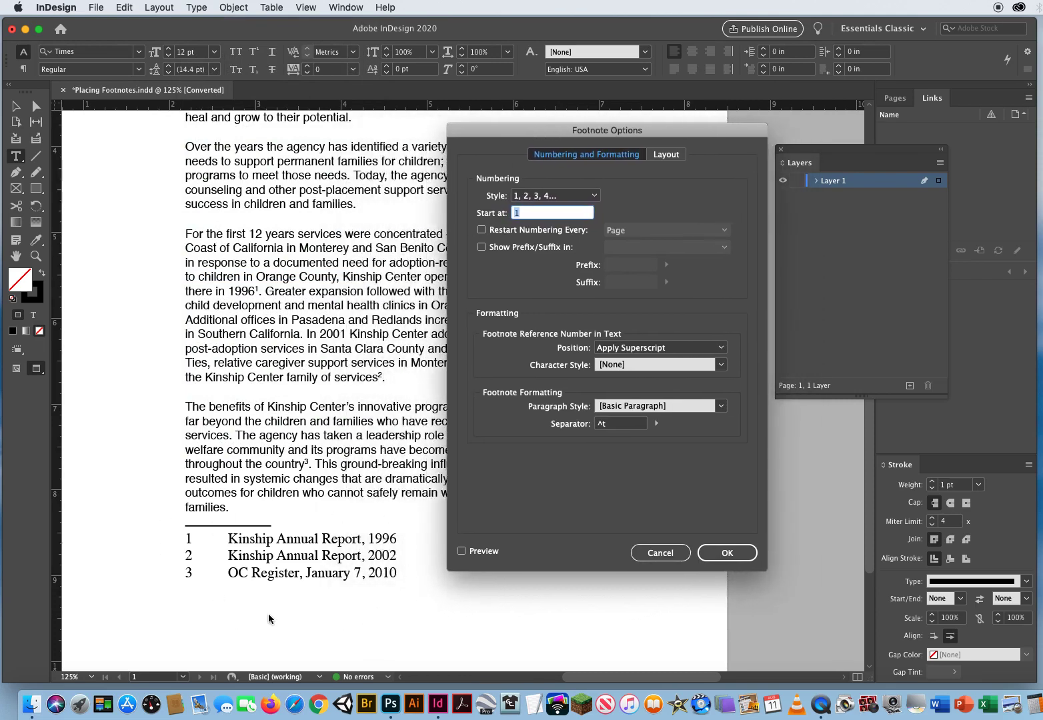
left_click(463, 551)
left_click_drag(514, 128, 560, 120)
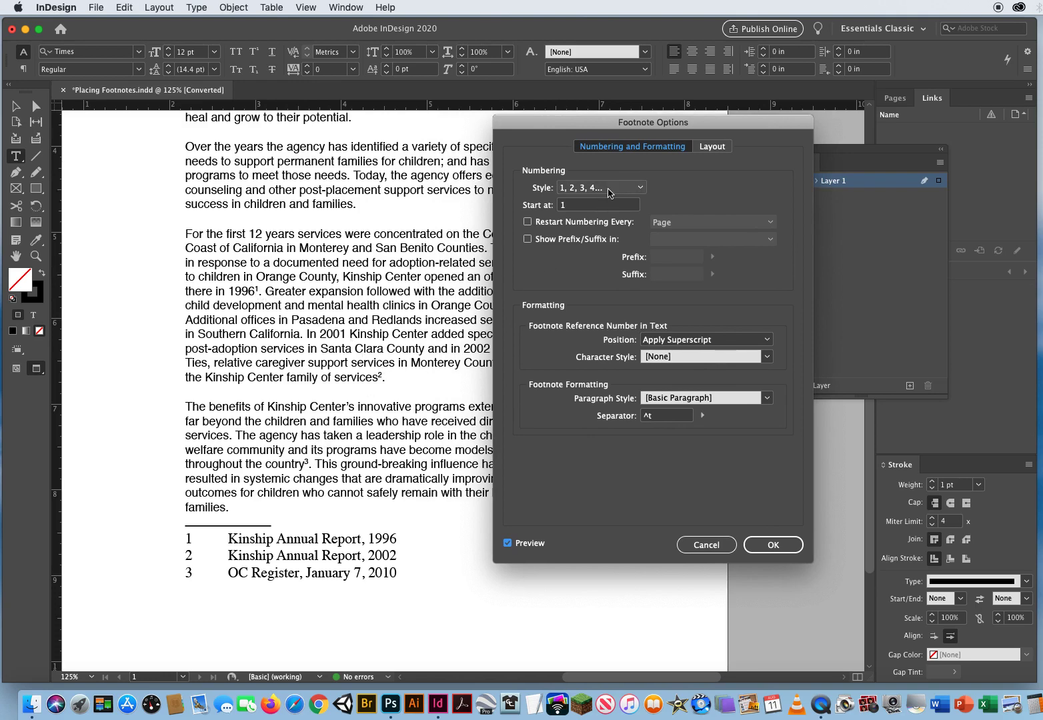
left_click(609, 190)
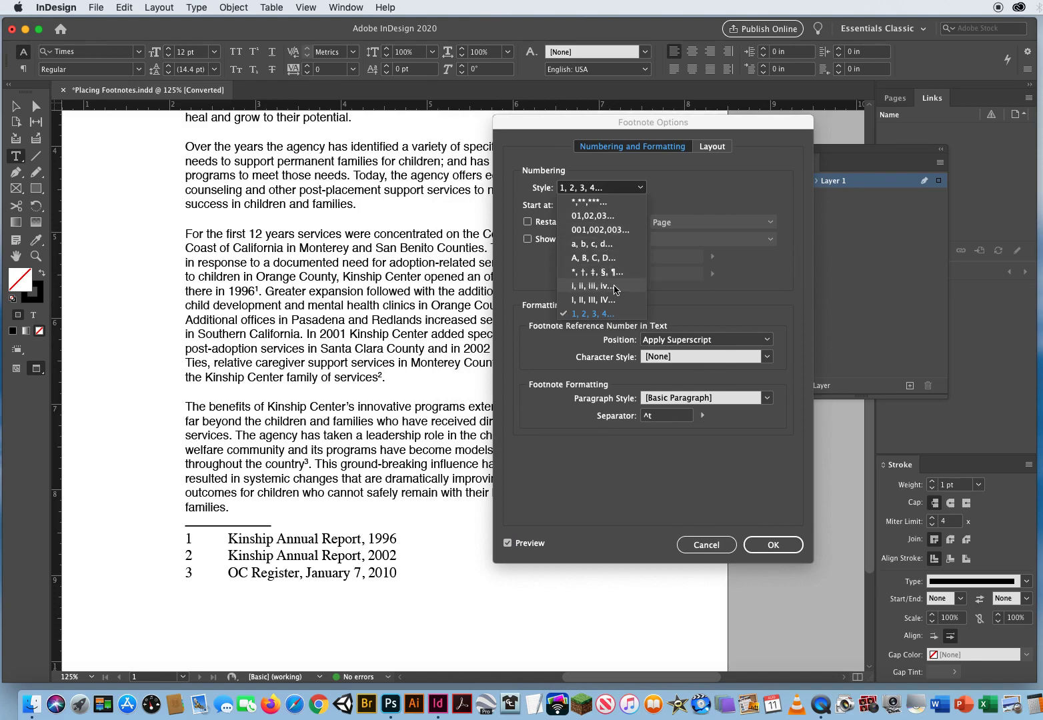
left_click(584, 288)
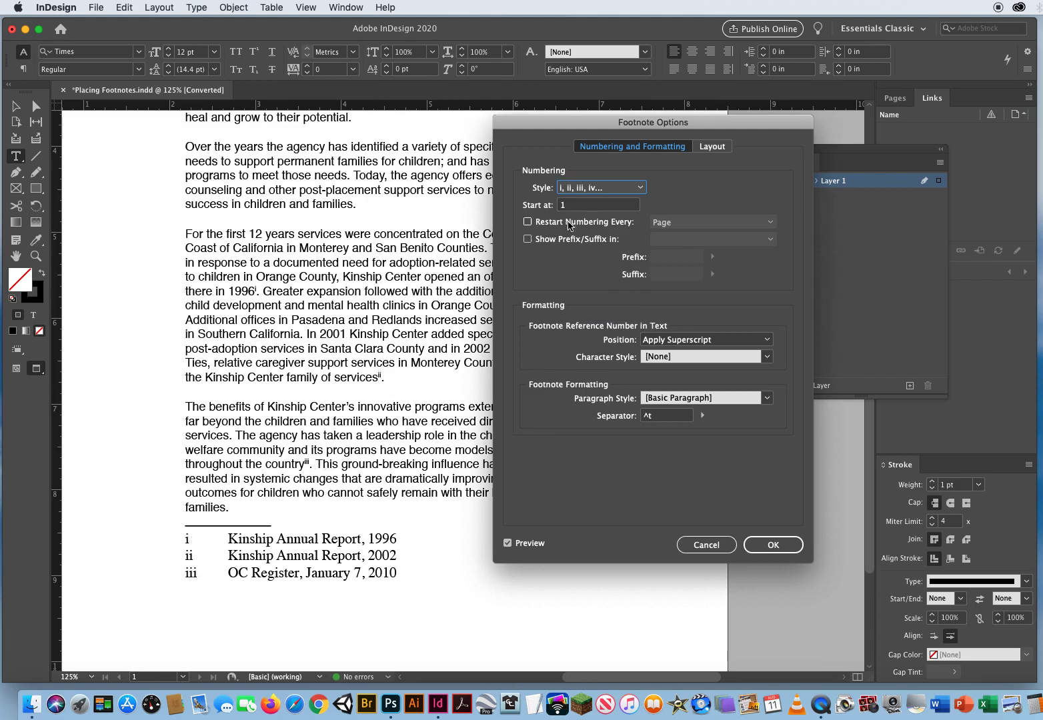
left_click(622, 190)
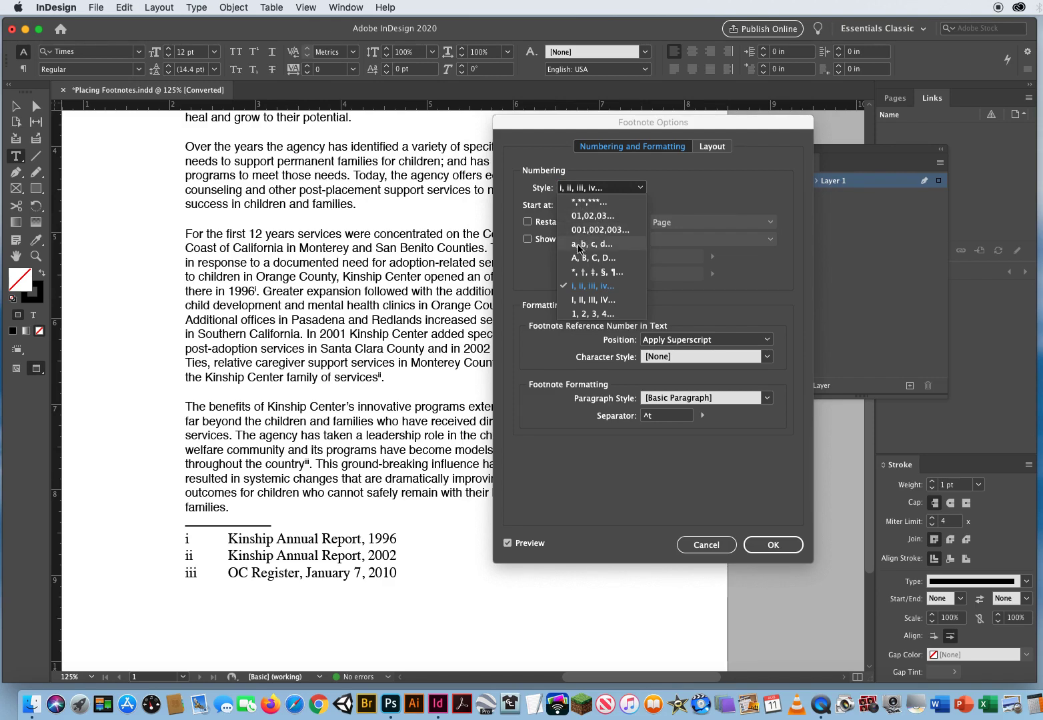
left_click(579, 244)
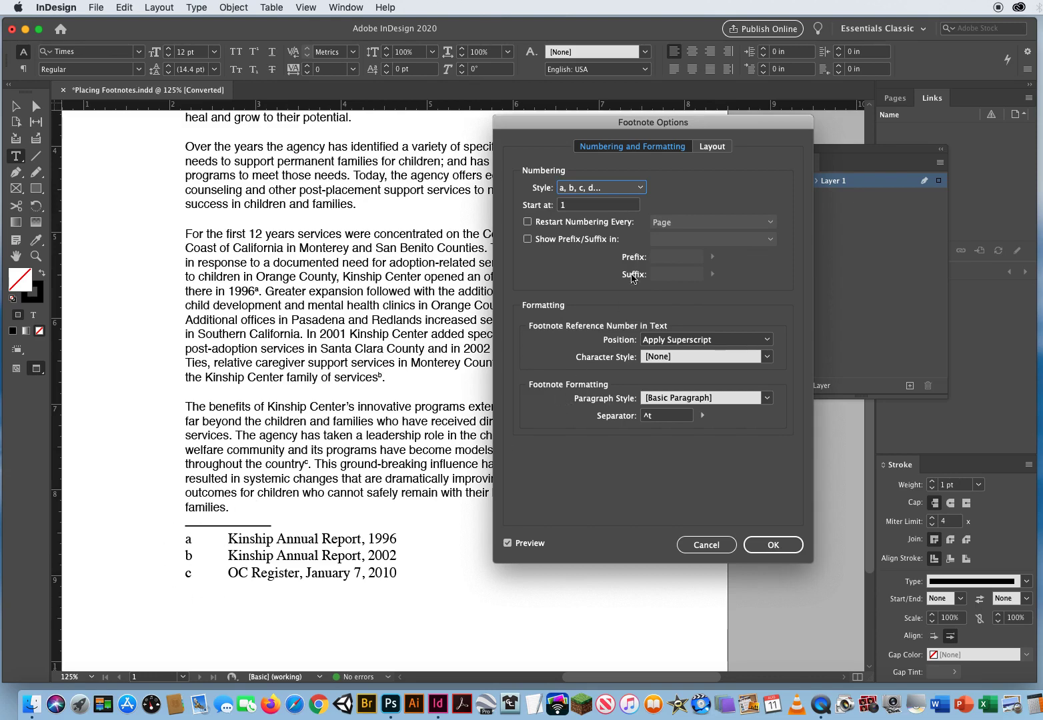
left_click(590, 189)
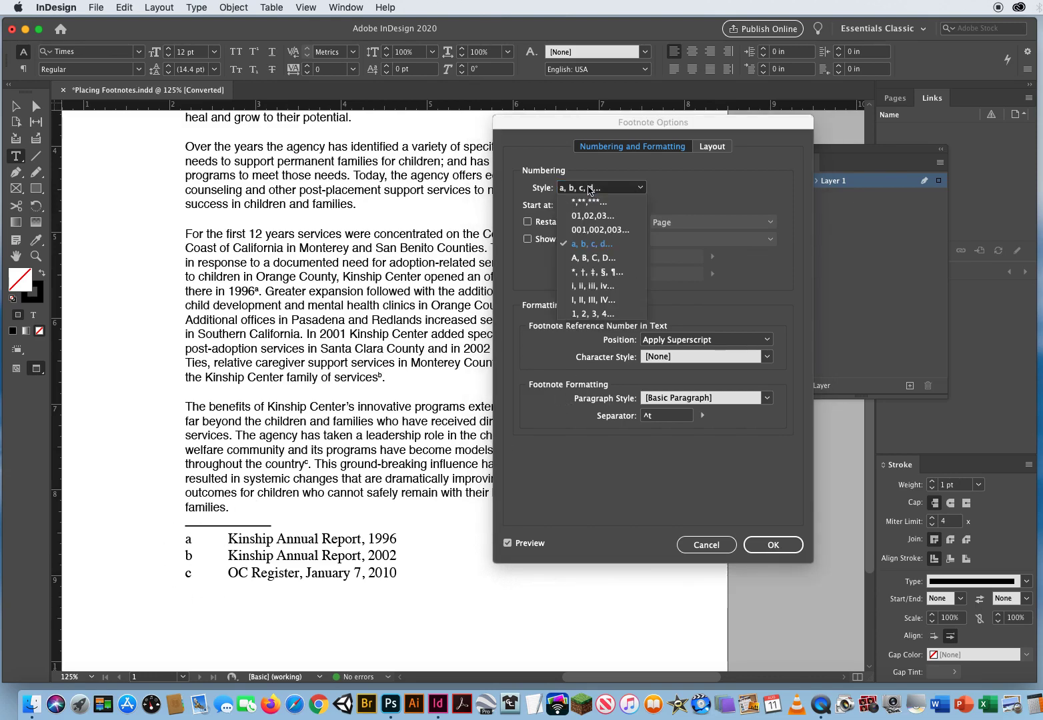
left_click(584, 314)
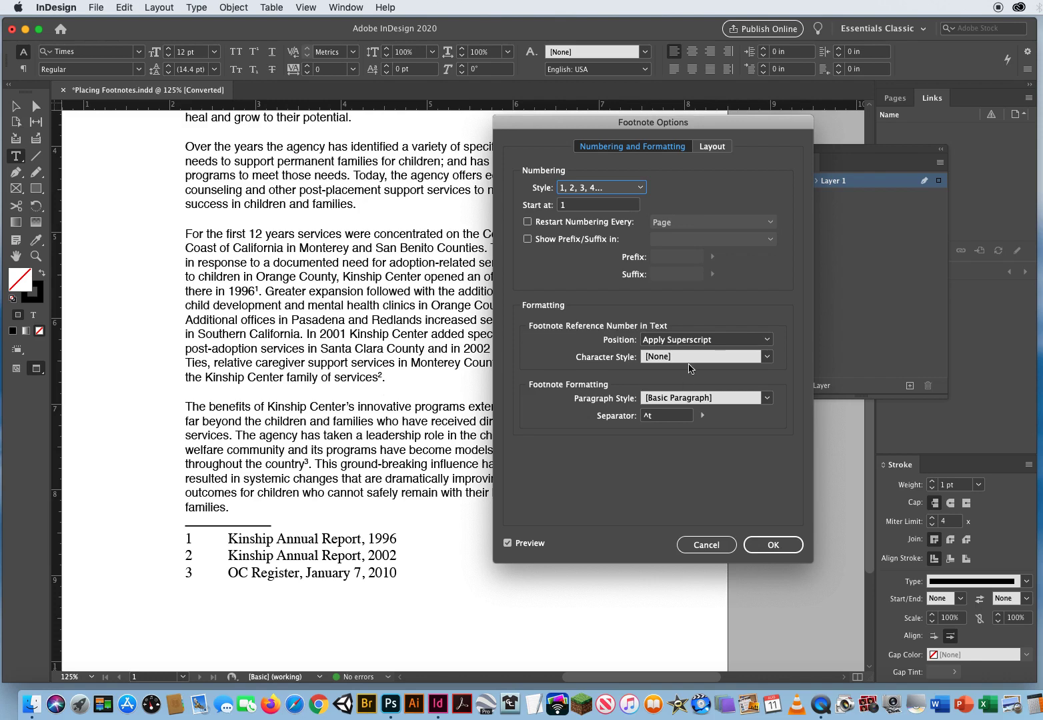
left_click(699, 341)
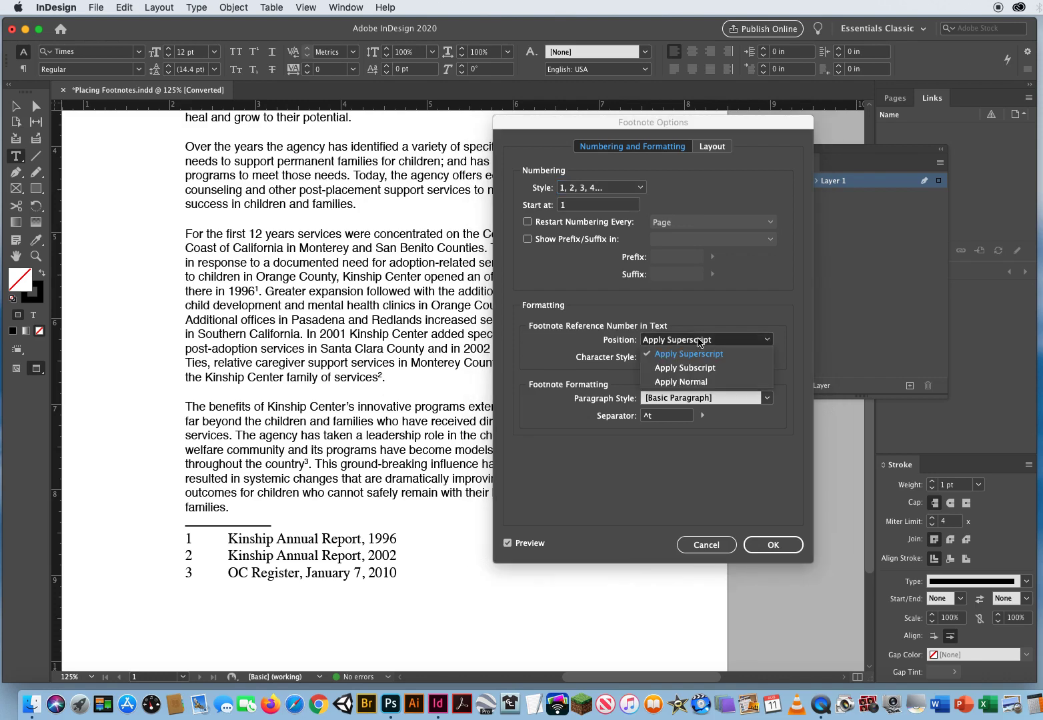
left_click(682, 369)
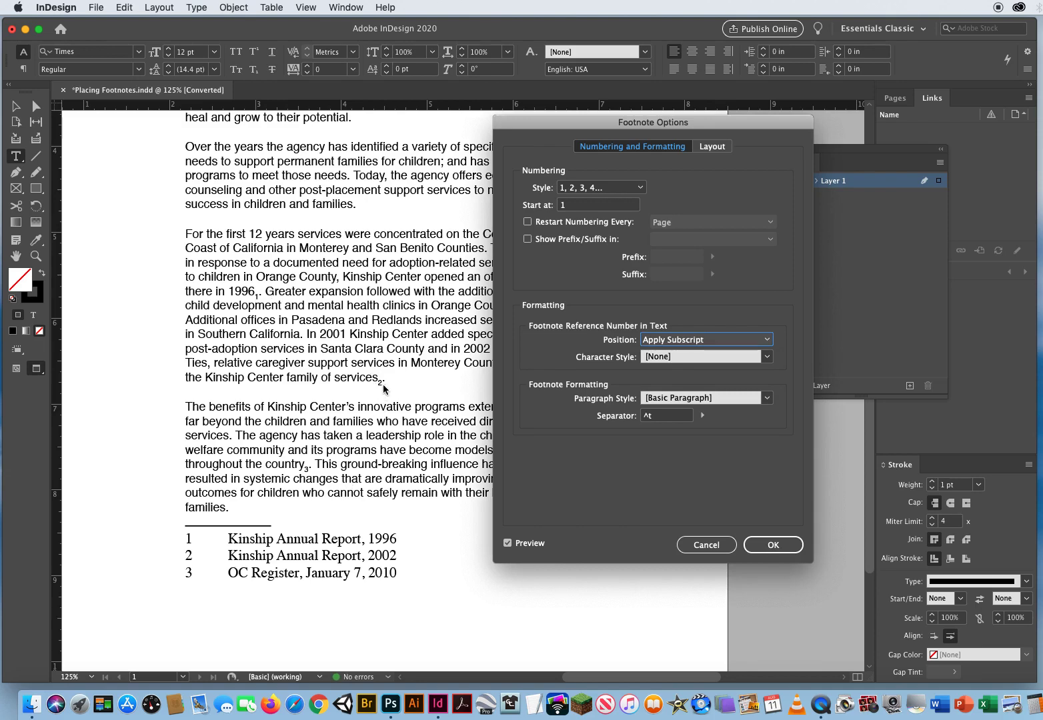
left_click(695, 341)
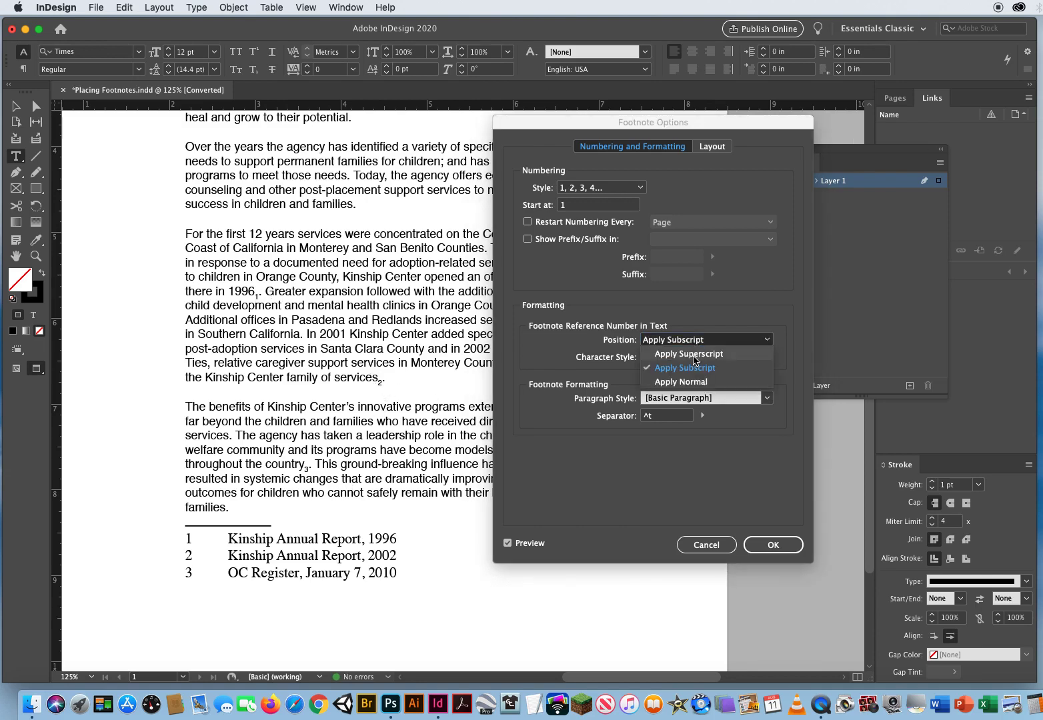
left_click(695, 360)
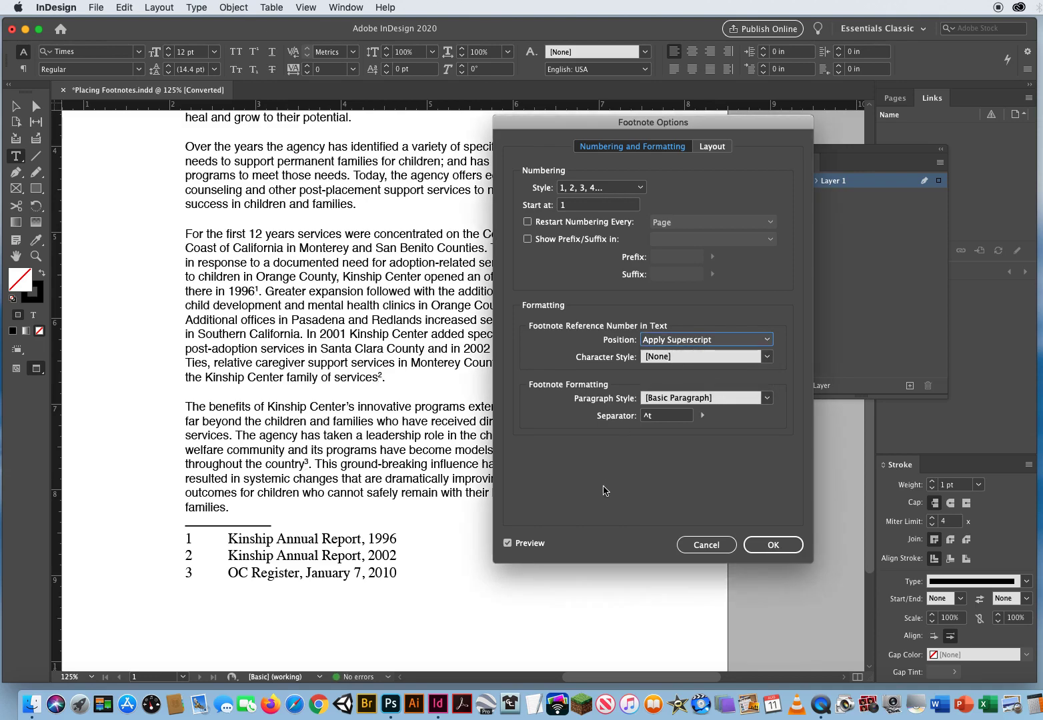
left_click(675, 341)
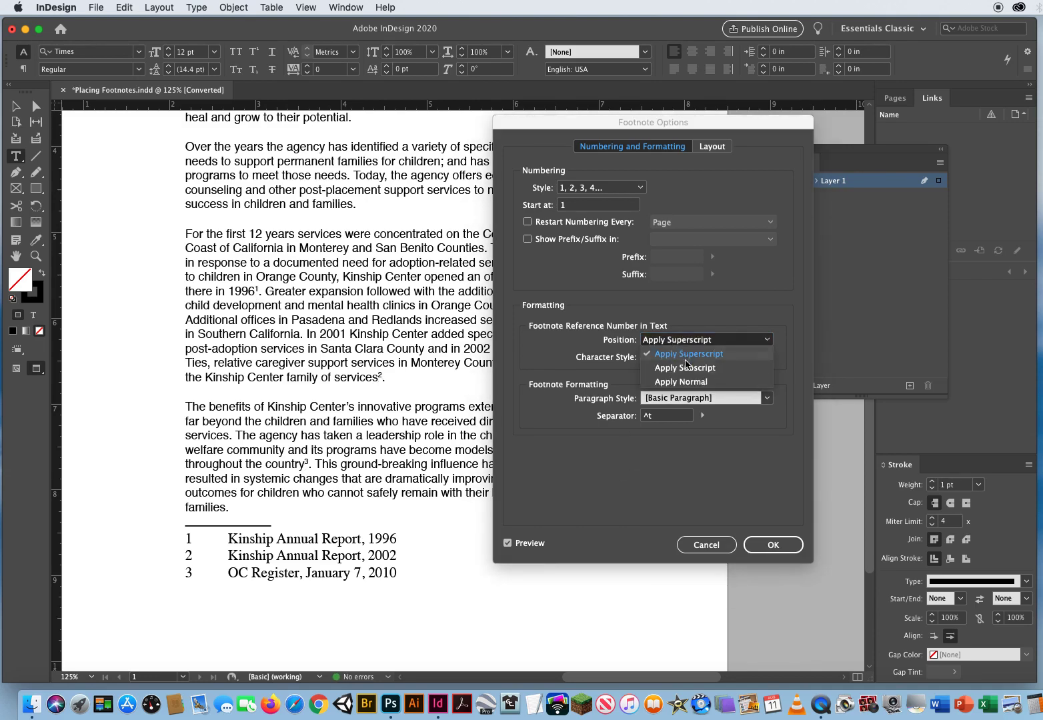
left_click(684, 382)
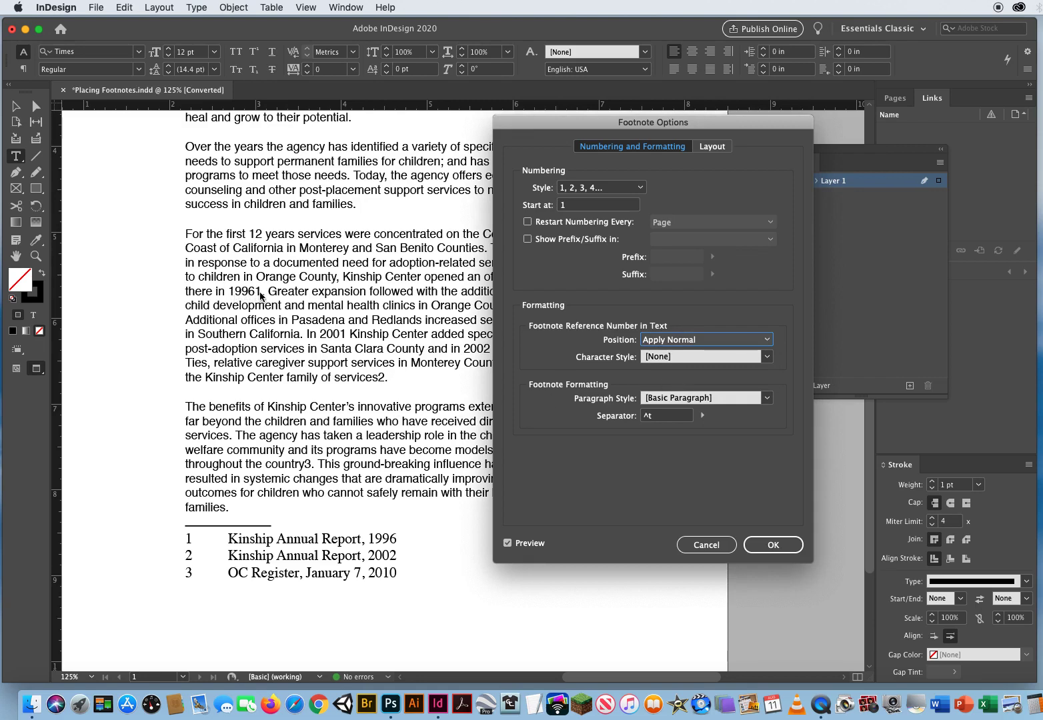
left_click(707, 341)
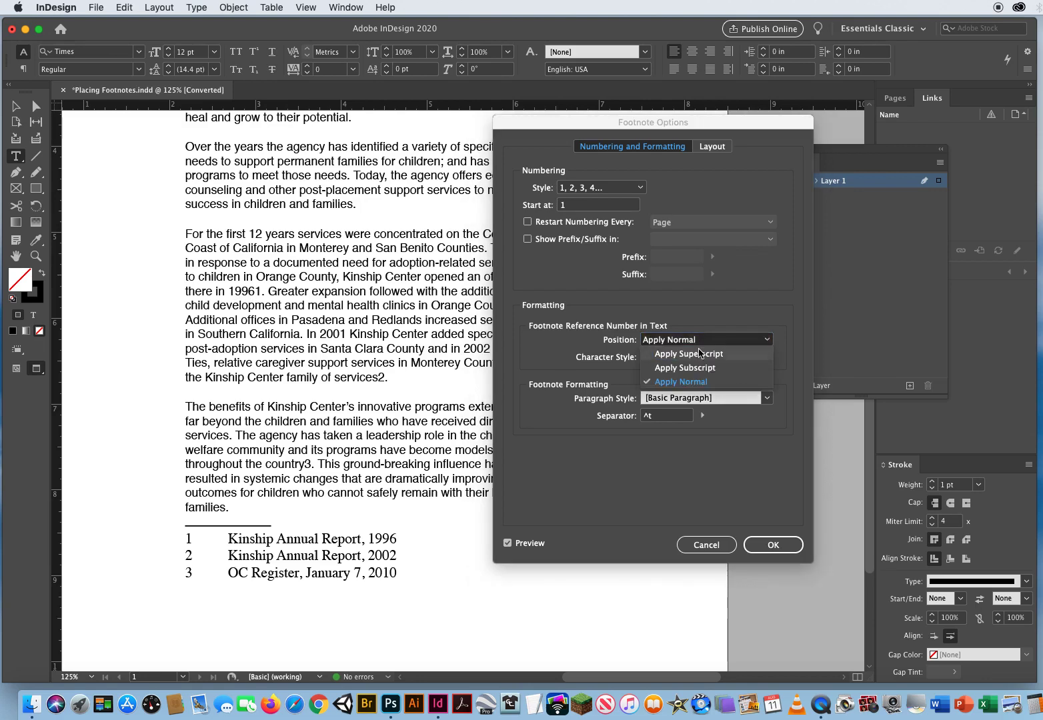
left_click(699, 354)
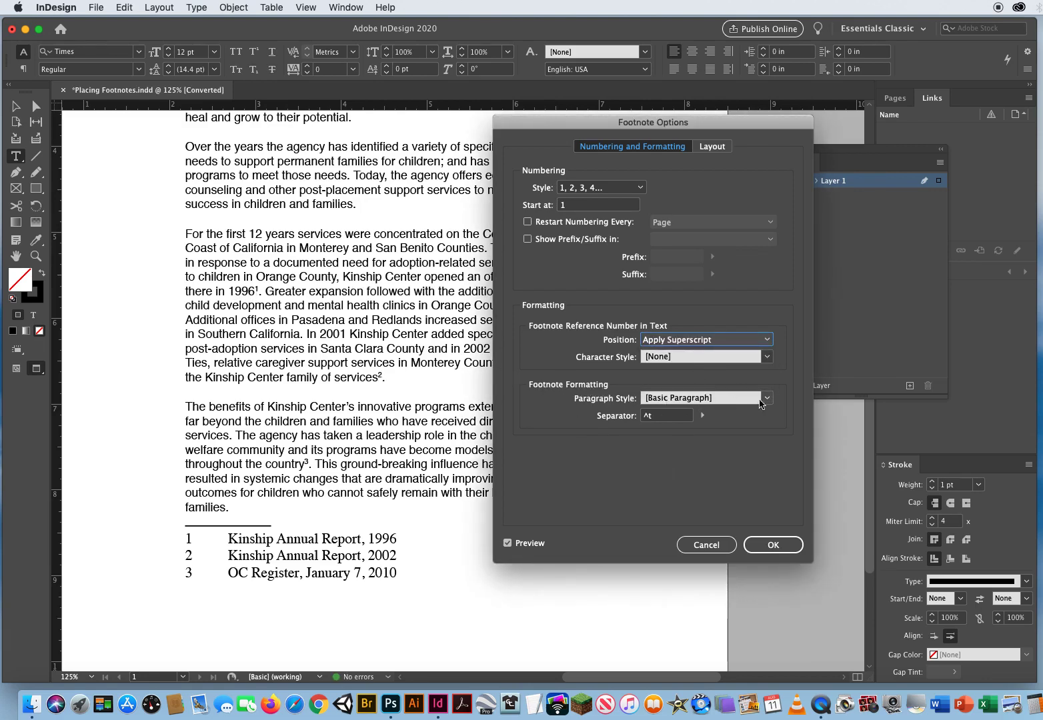
left_click(723, 399)
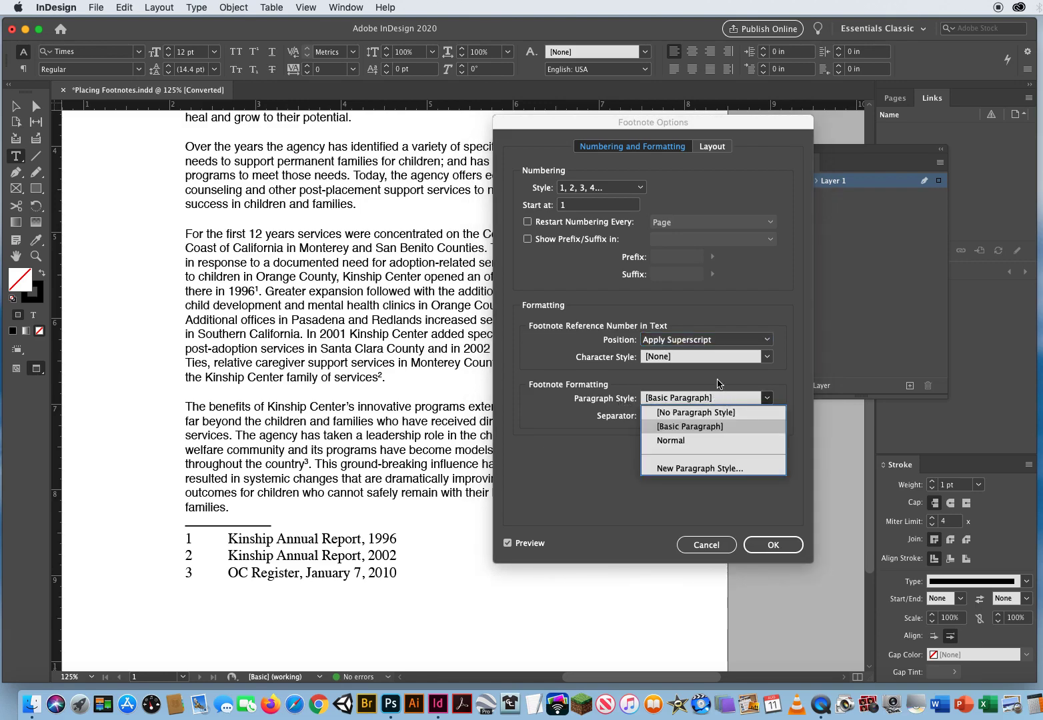
left_click(564, 460)
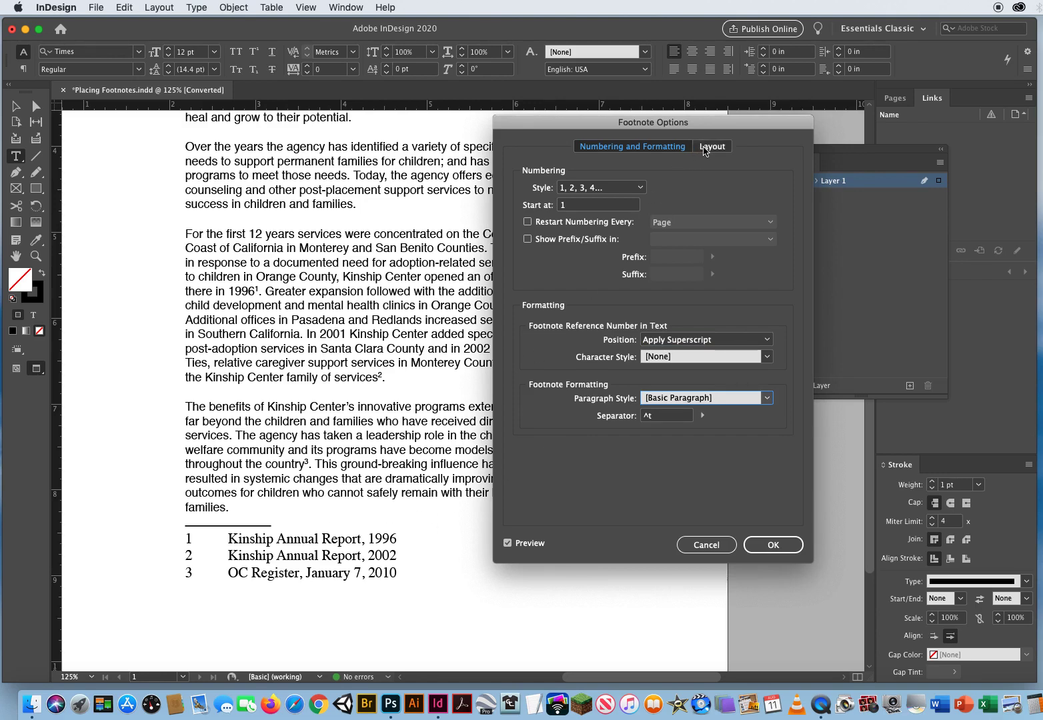
Step: In the Layout tab keep split and end-of-story placement unchanged, and turn off Rule On
left_click(709, 146)
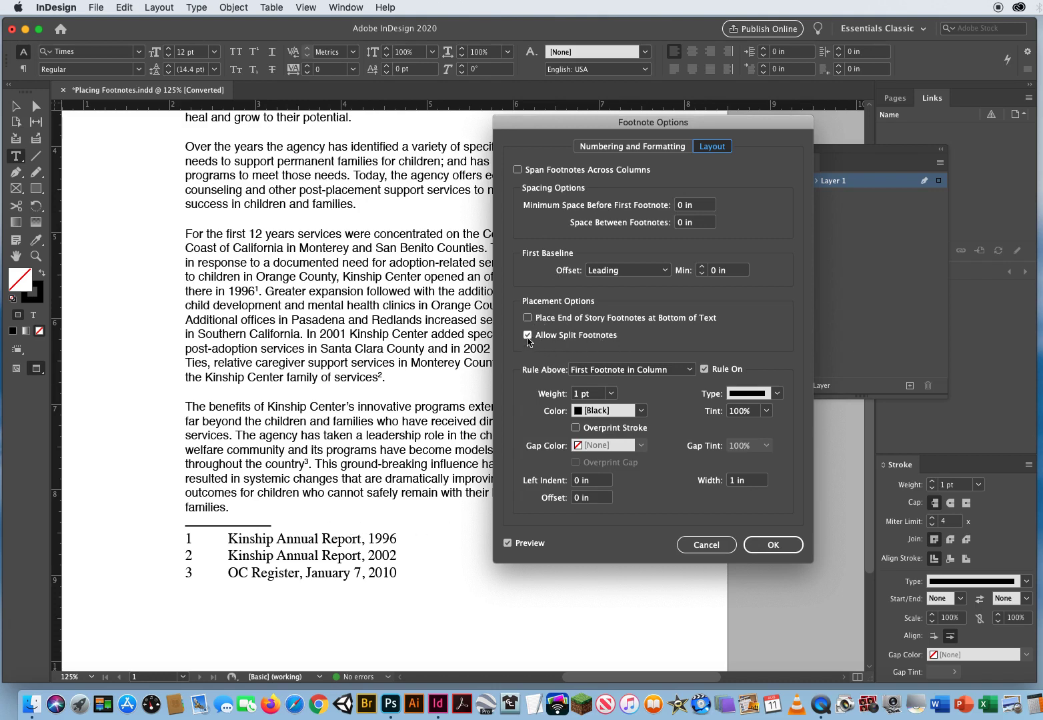
left_click(528, 336)
left_click(528, 336)
left_click(527, 318)
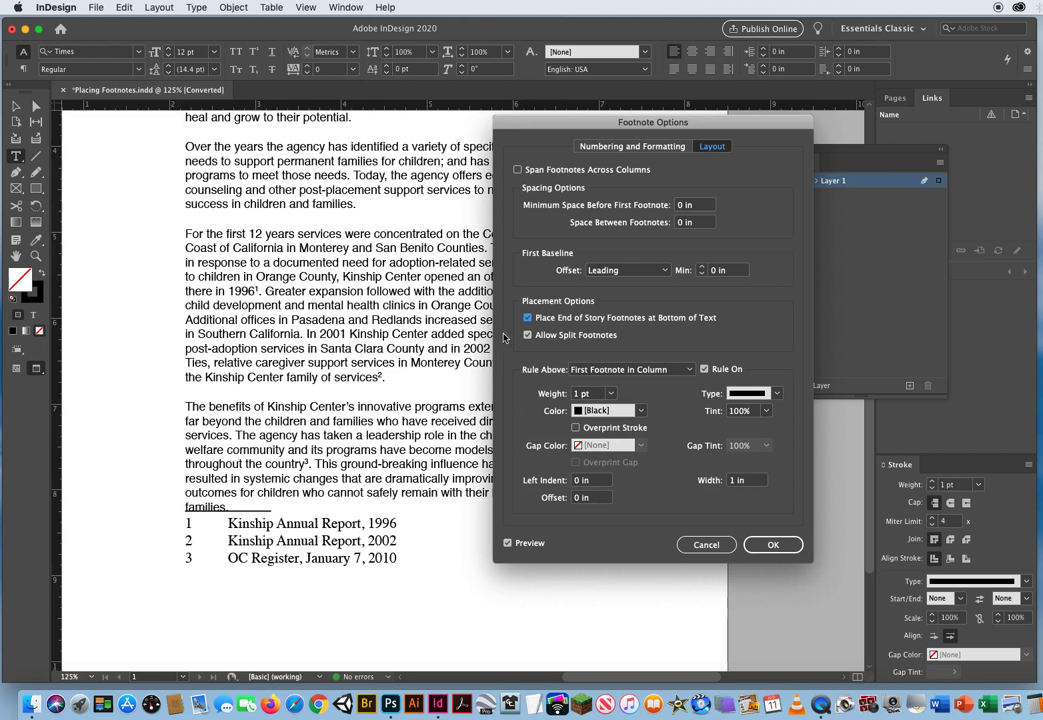
left_click(527, 318)
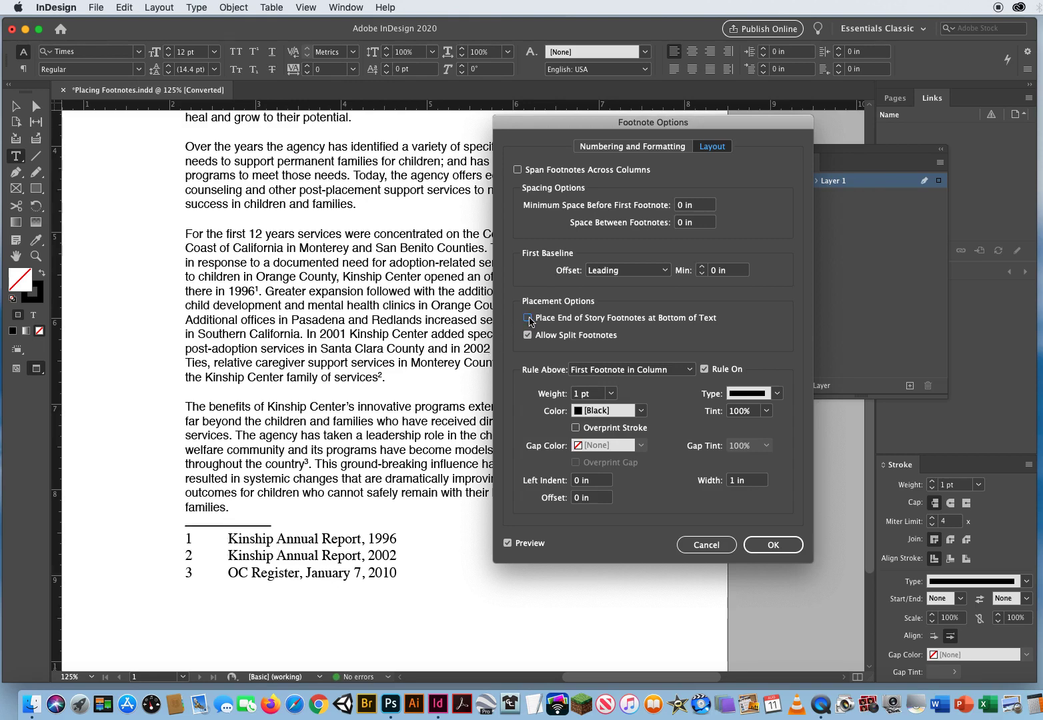
left_click_drag(554, 130, 604, 102)
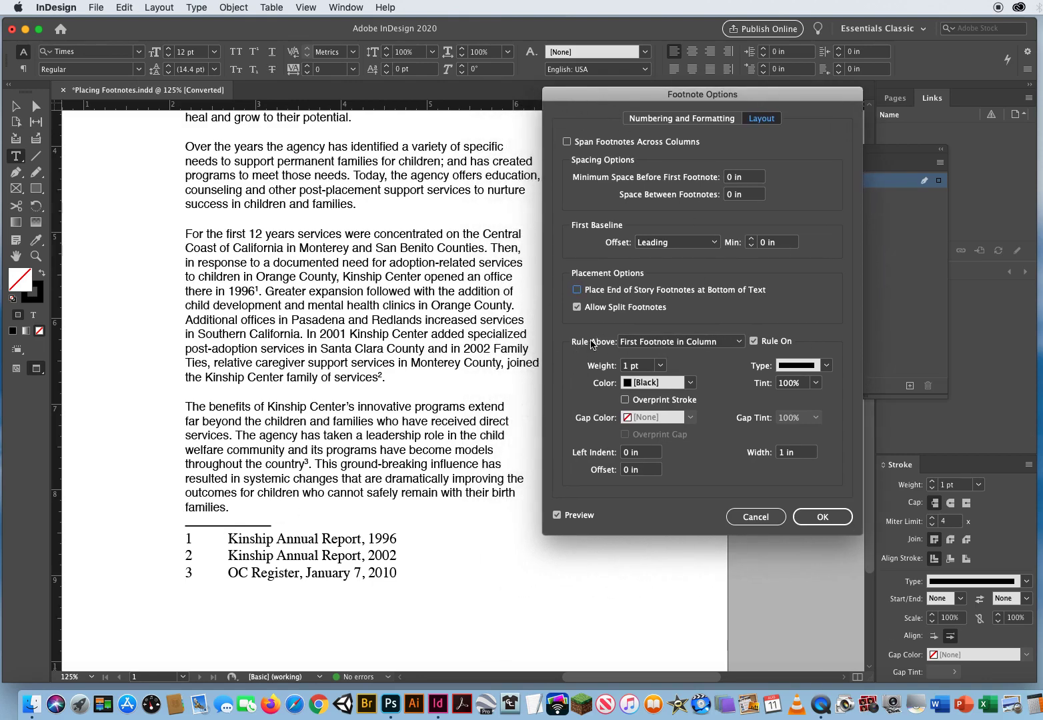
left_click(753, 341)
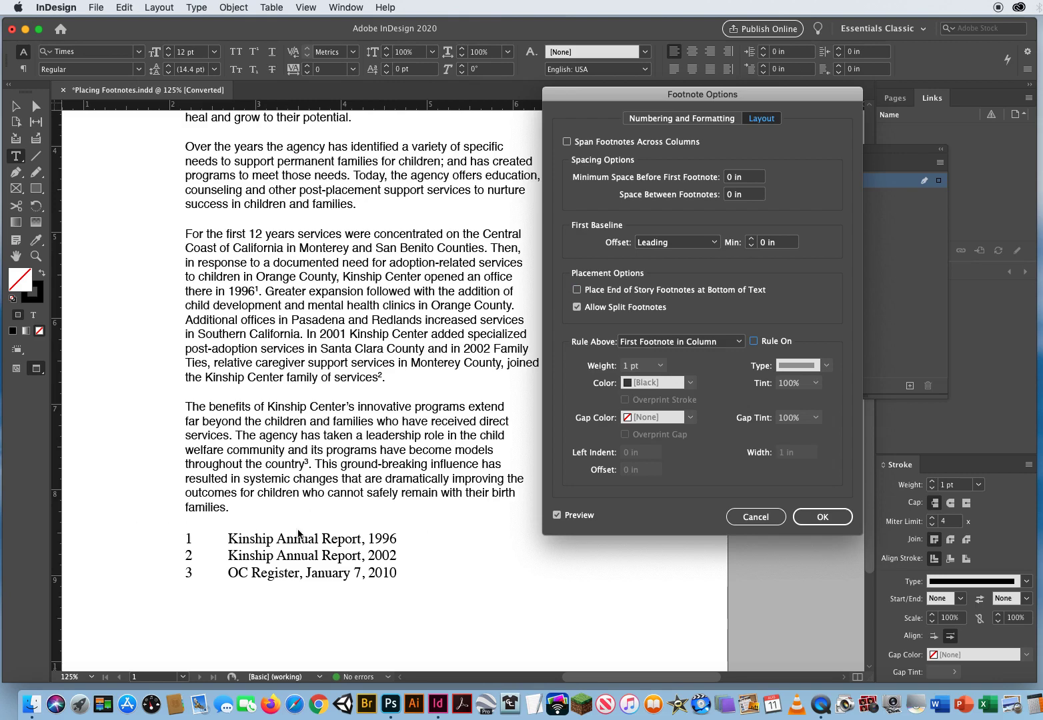
left_click(754, 342)
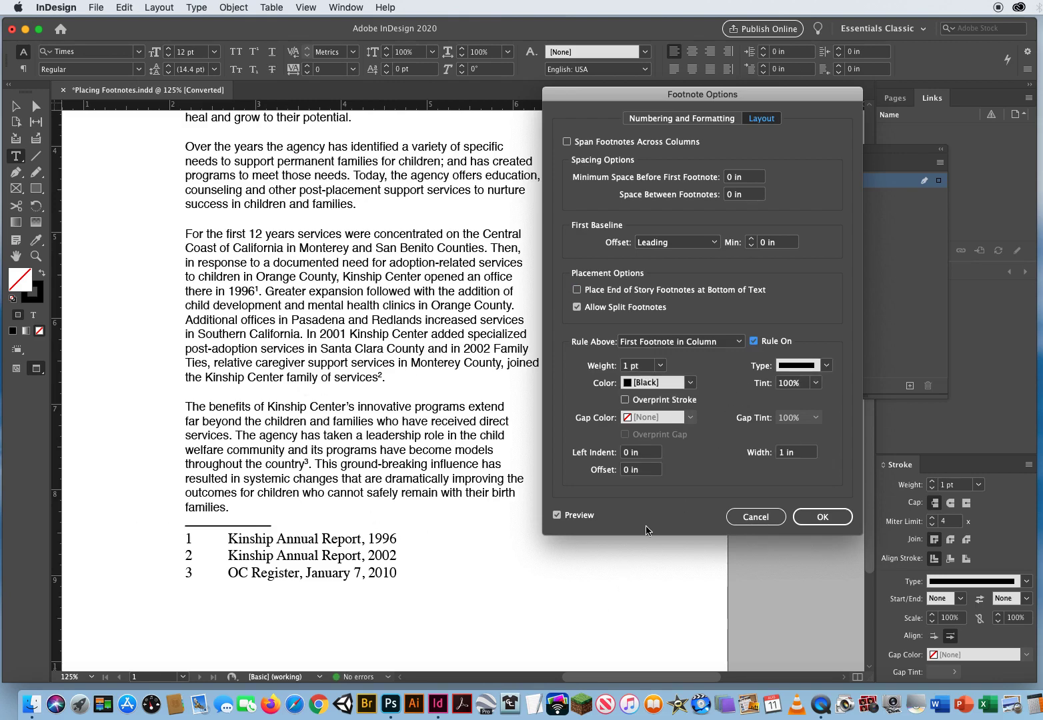
left_click(677, 341)
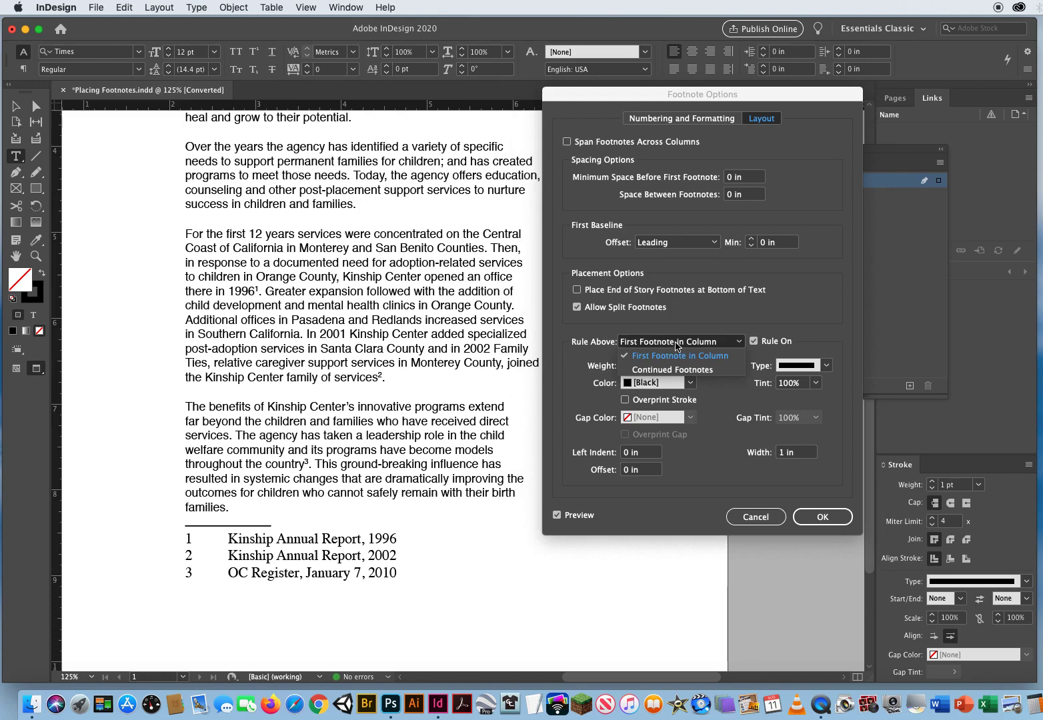
left_click(709, 361)
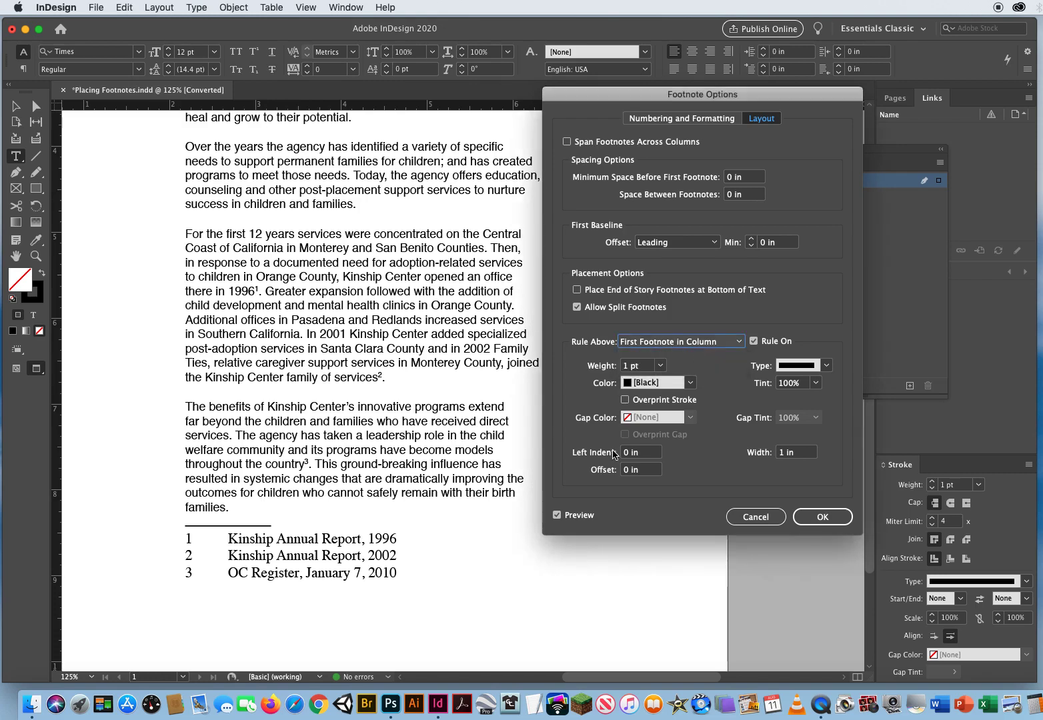
left_click(660, 366)
left_click(643, 127)
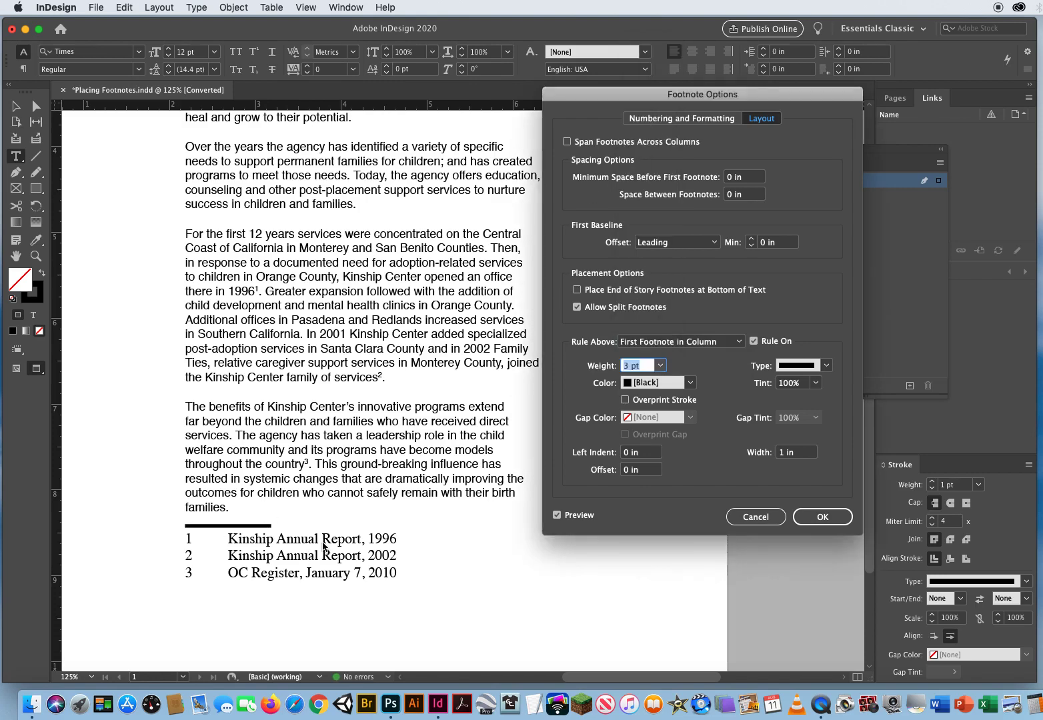
left_click(659, 366)
left_click(643, 114)
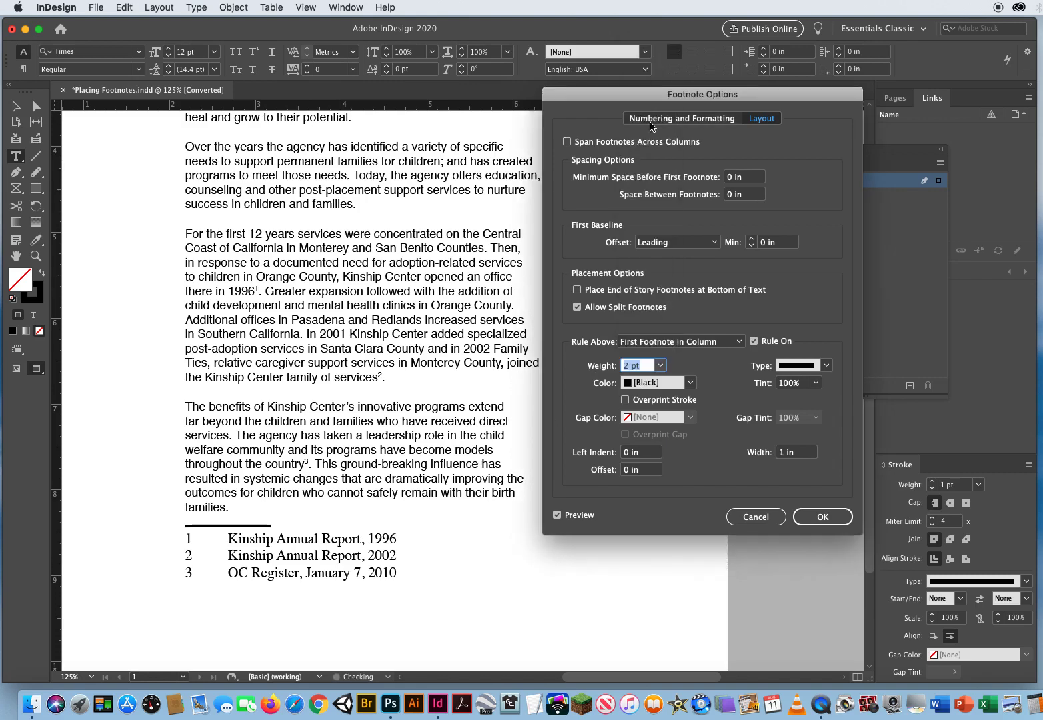
left_click(691, 383)
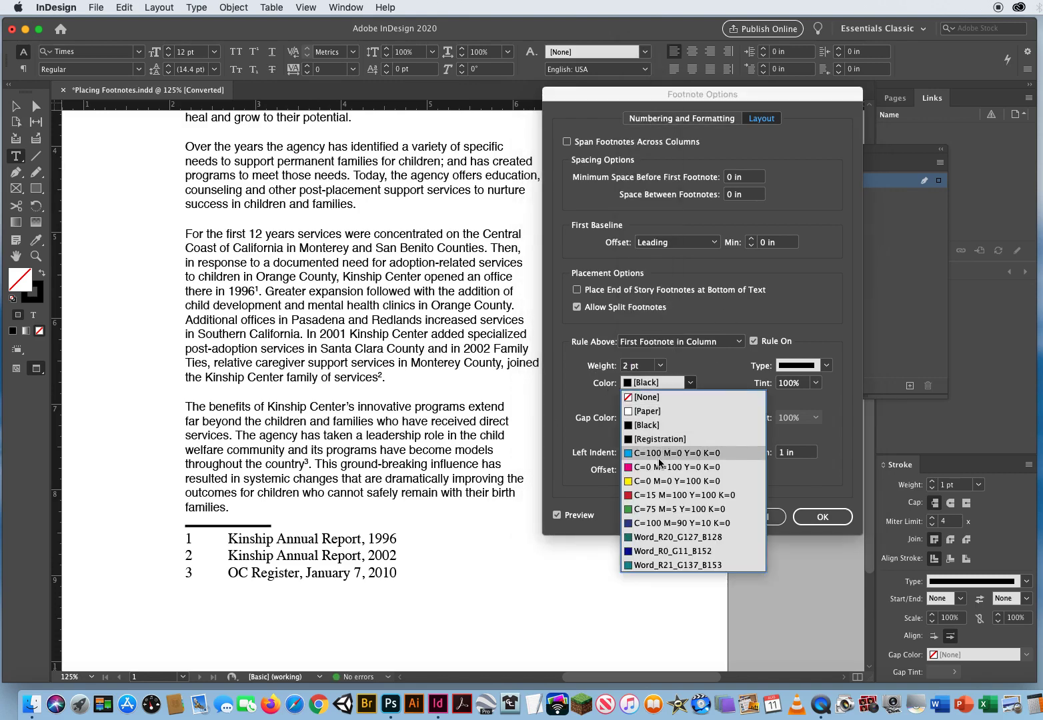
left_click(647, 496)
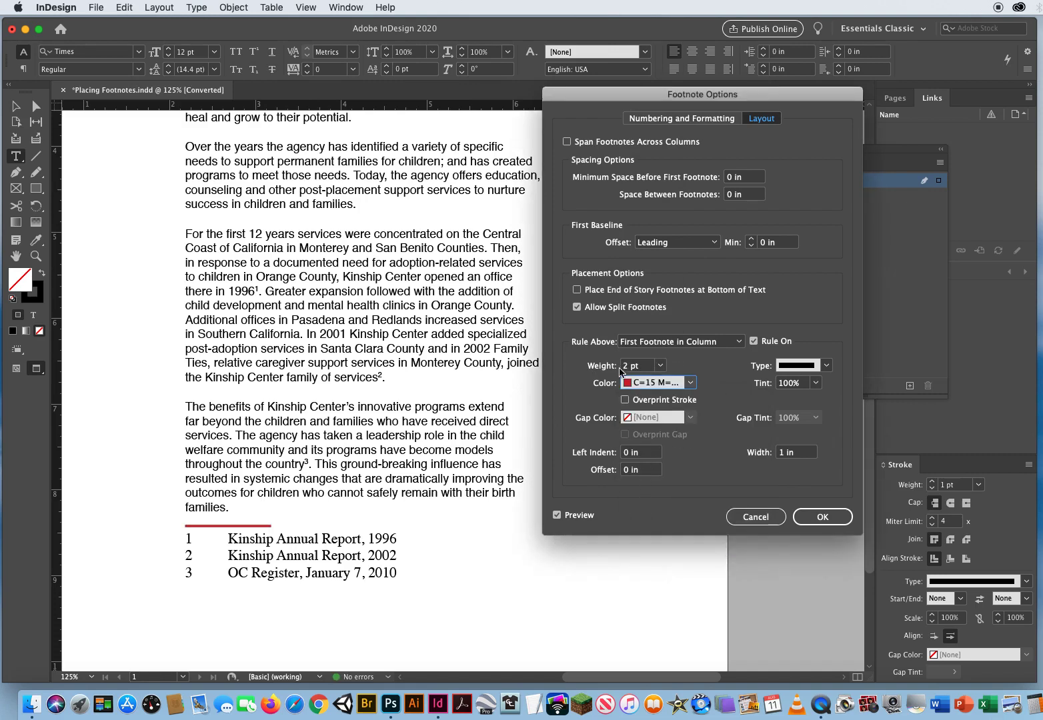
left_click(799, 367)
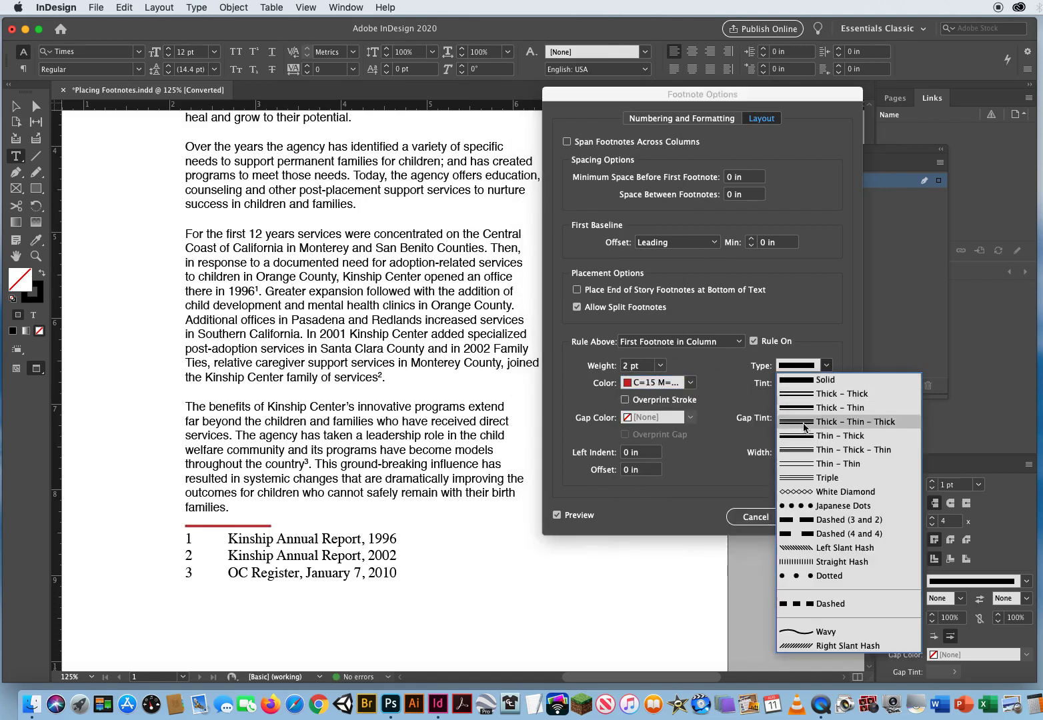
left_click(804, 342)
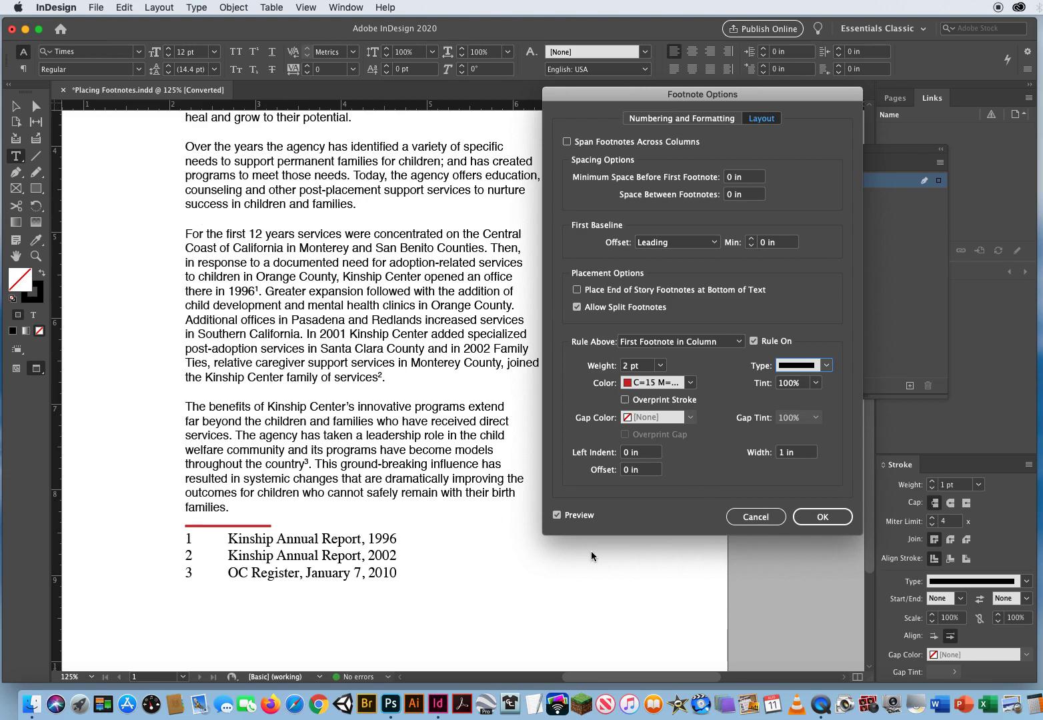
Step: Set the footnote rule's Left Indent to -0.125 in and Width to 3 in, checking with Preview
left_click(644, 452)
type("0.375 in")
key("BackSpace")
key("BackSpace")
key("BackSpace")
key("BackSpace")
key("BackSpace")
key("BackSpace")
type("5 in")
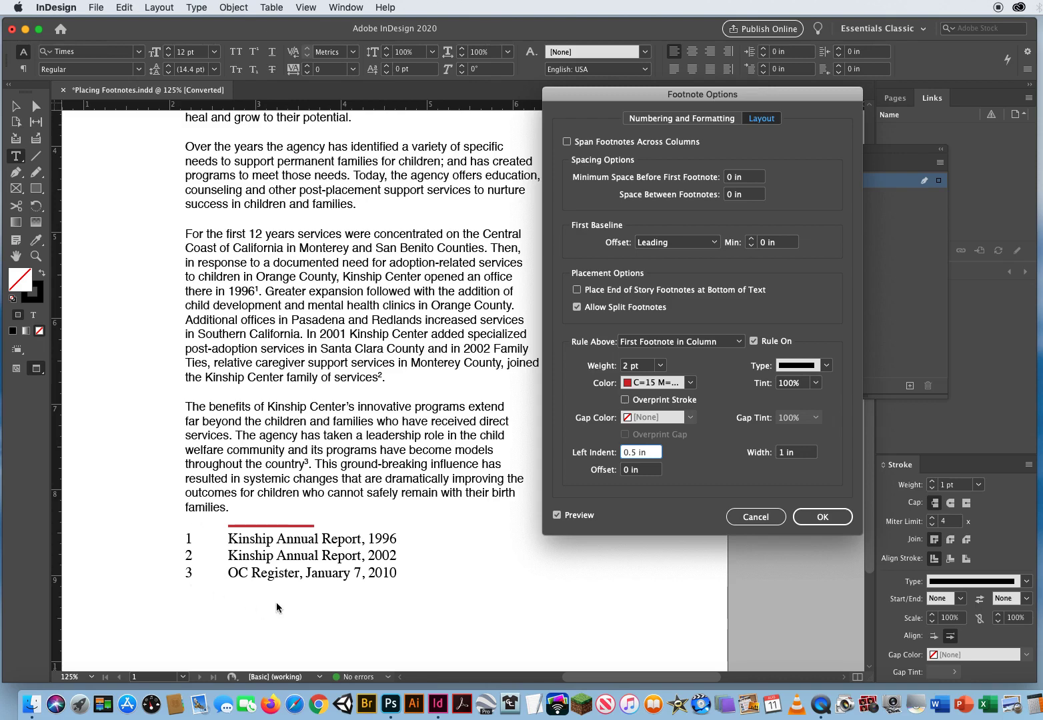
key("Down")
key("Down")
key("Down")
key("Down")
key("Down")
key("Down")
key("Down")
key("Down")
key("Down")
key("Down")
key("Up")
left_click(804, 454)
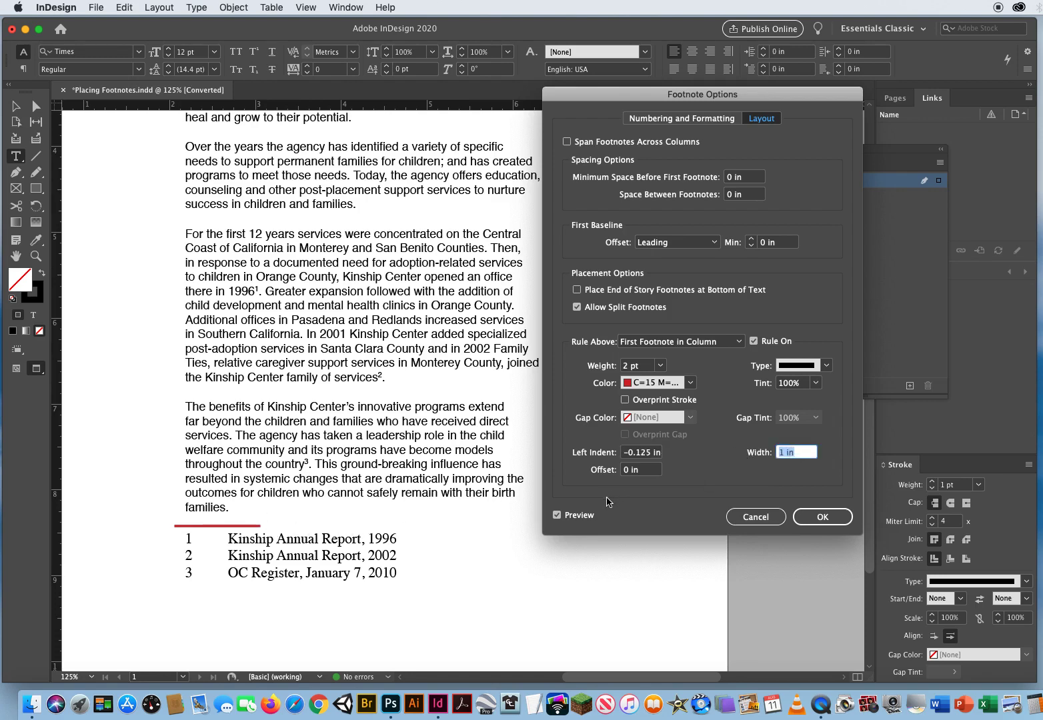
type("3")
left_click(557, 515)
left_click(557, 514)
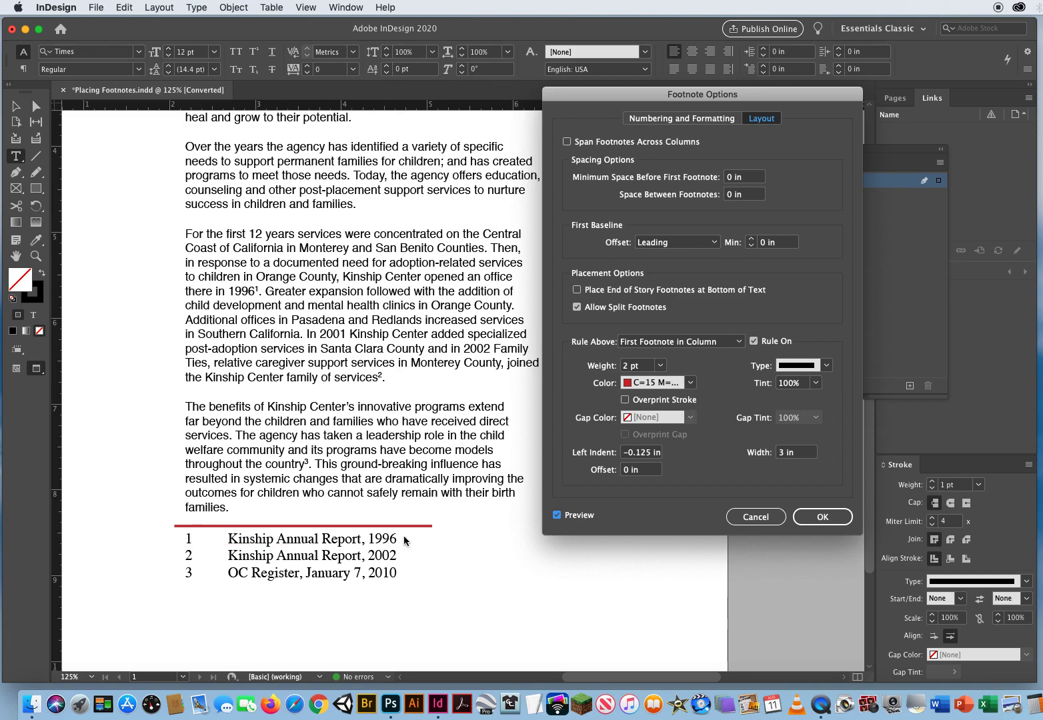
left_click(677, 119)
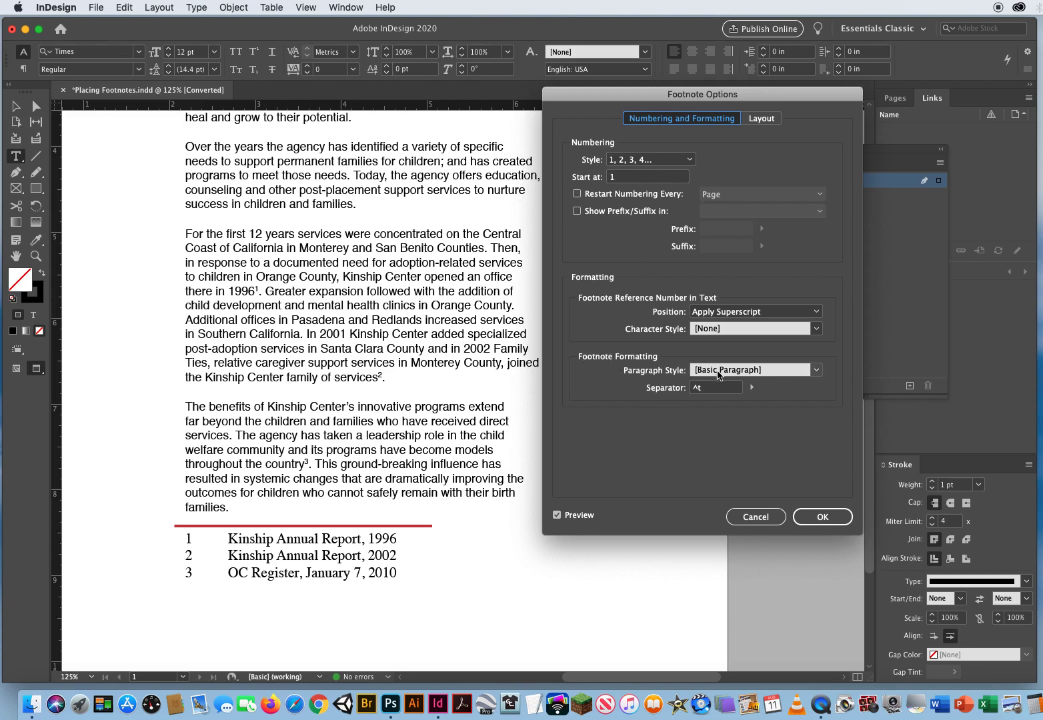
Step: Apply the footnote options and jump to footnote 1's reference after '1996'
left_click(810, 518)
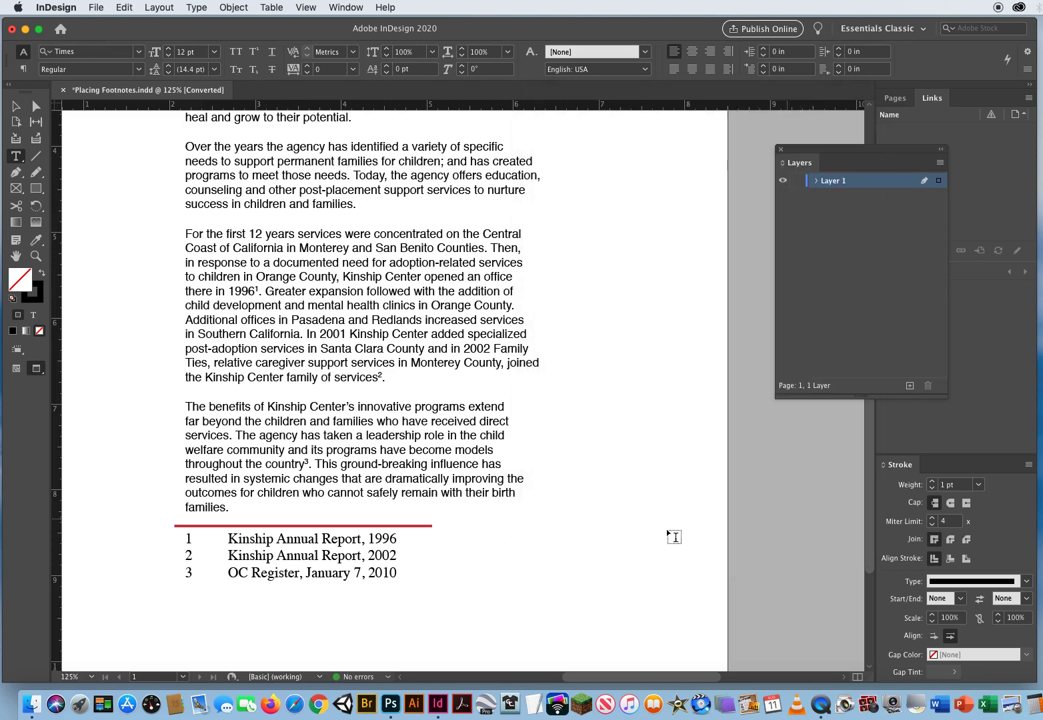
left_click(297, 539)
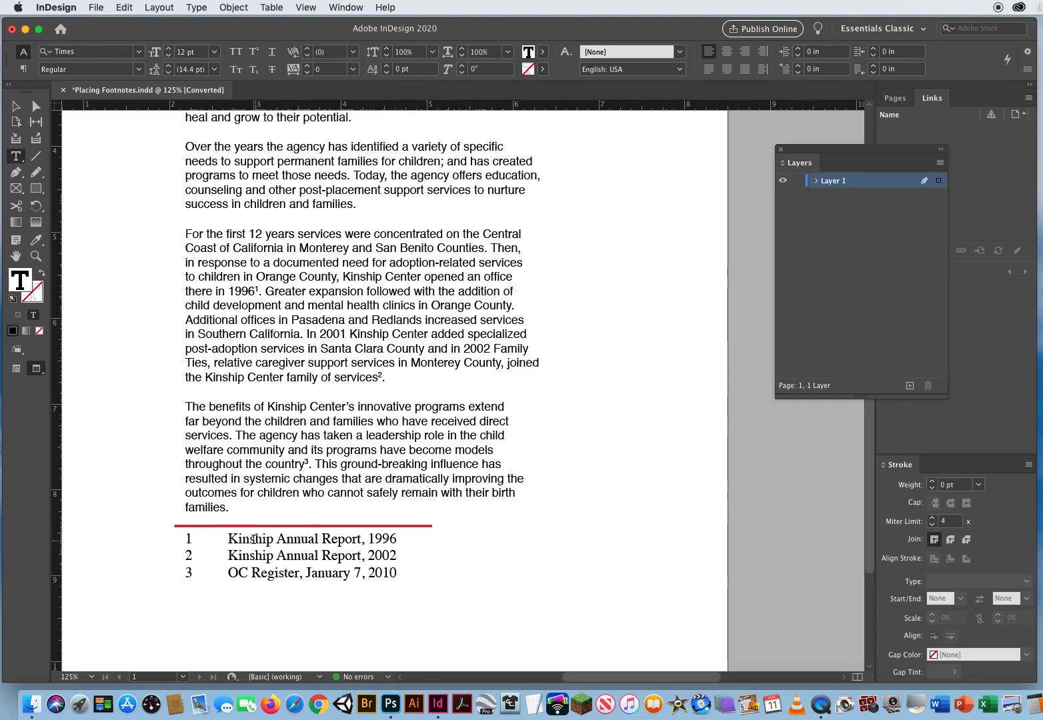
left_click(196, 8)
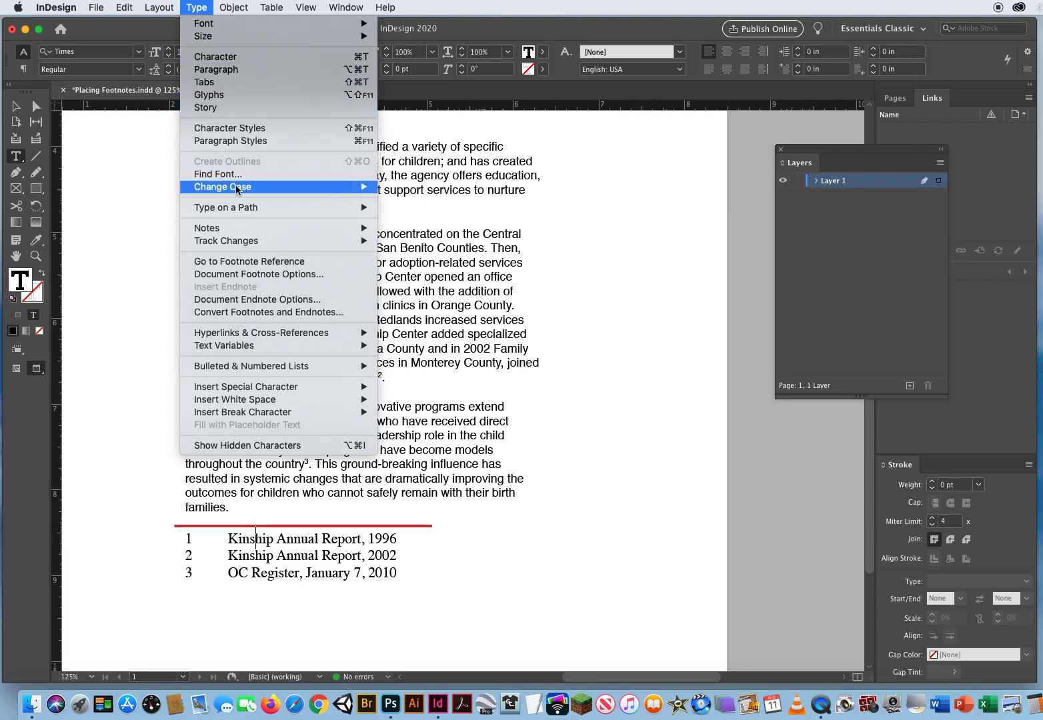
left_click(236, 263)
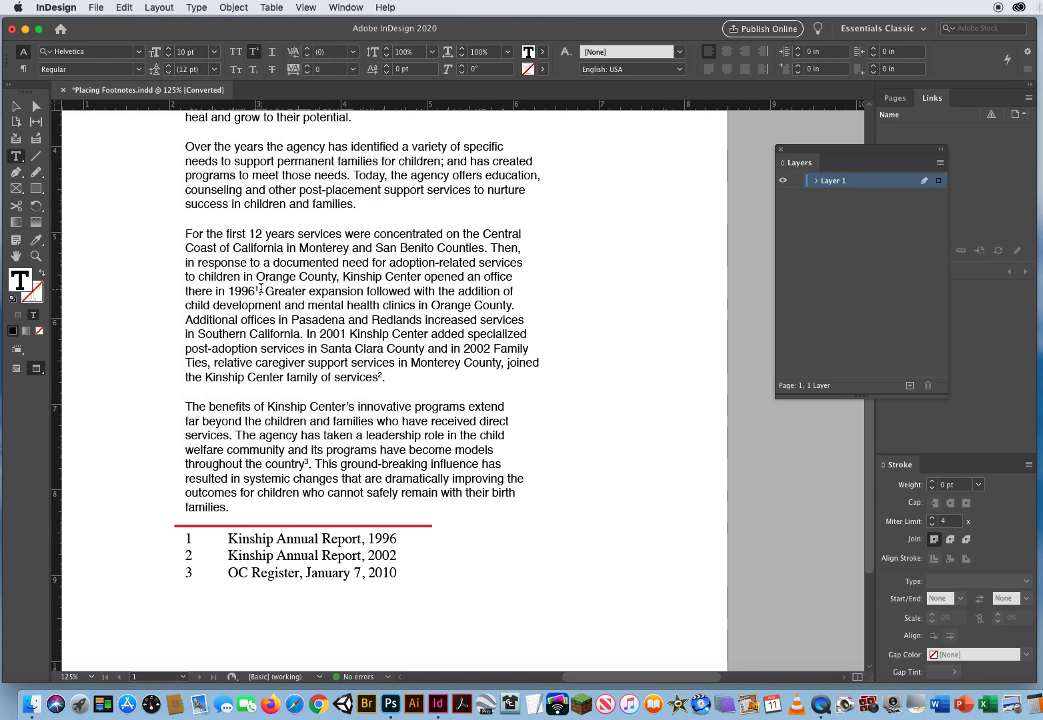
key("shift+Left")
key("shift+Left")
key("shift+Left")
key("shift+Left")
key("shift+Left")
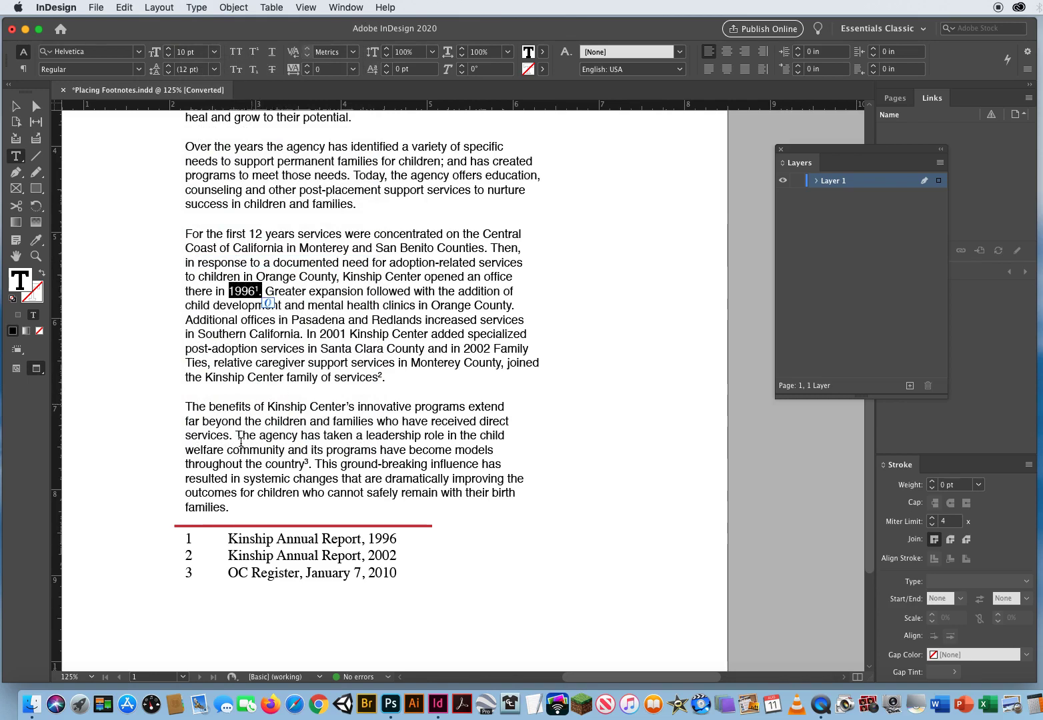
Step: Jump to footnote 3's reference after 'country', then place the cursor in footnote 2
left_click(280, 575)
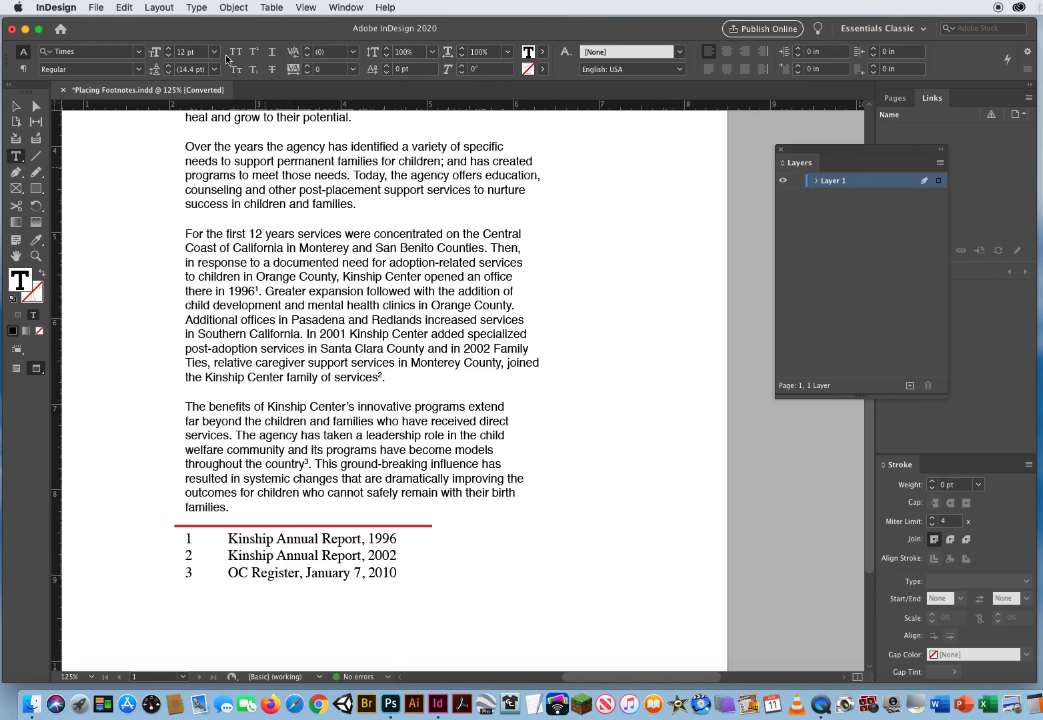
left_click(196, 7)
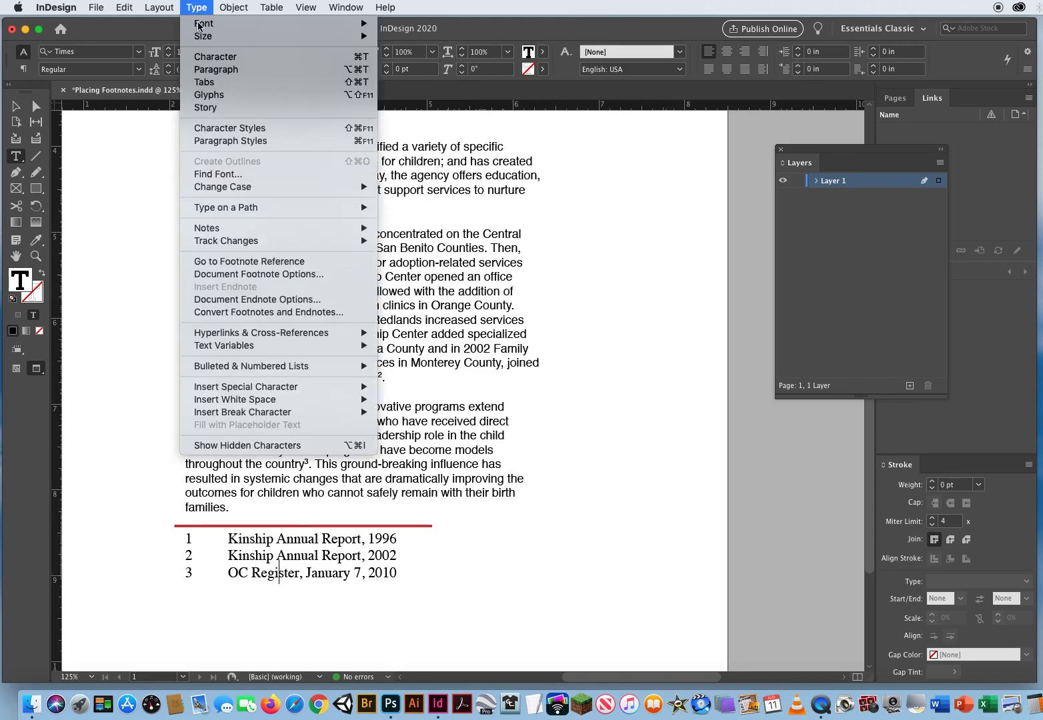
left_click(229, 262)
left_click_drag(308, 464, 197, 449)
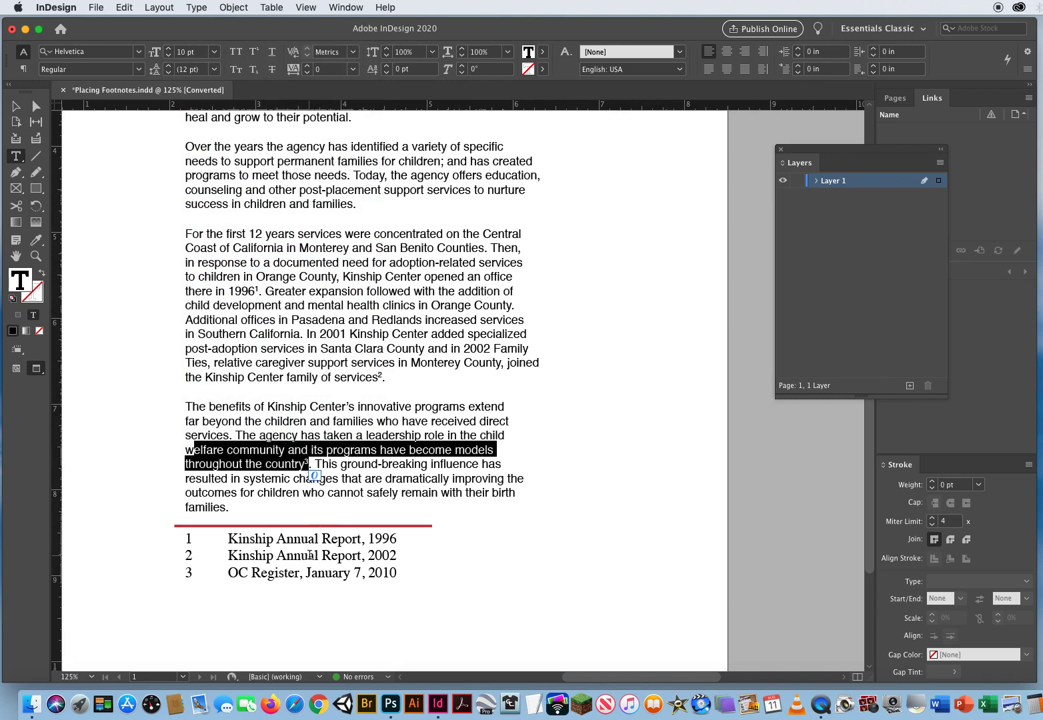
left_click(310, 555)
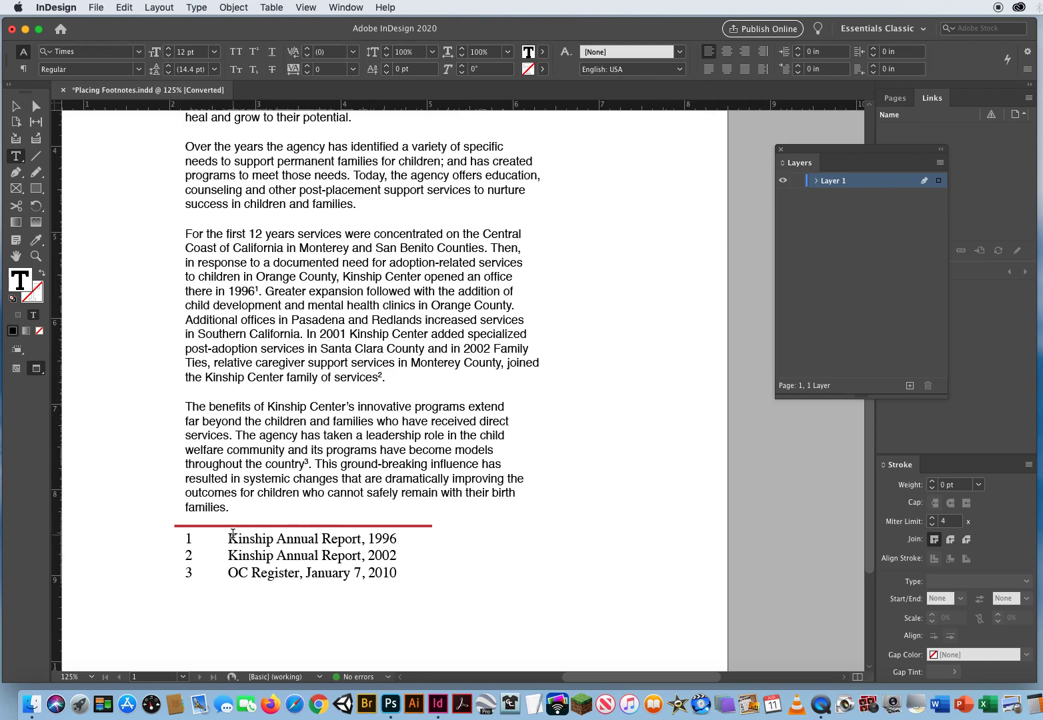
triple_click(188, 538)
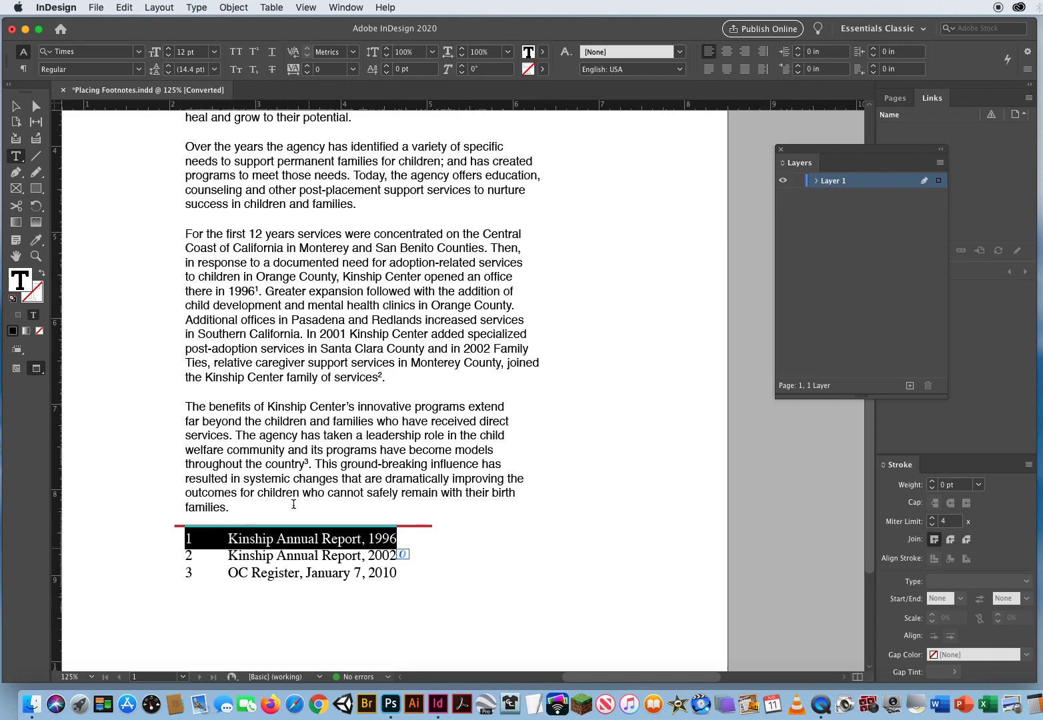
left_click(16, 105)
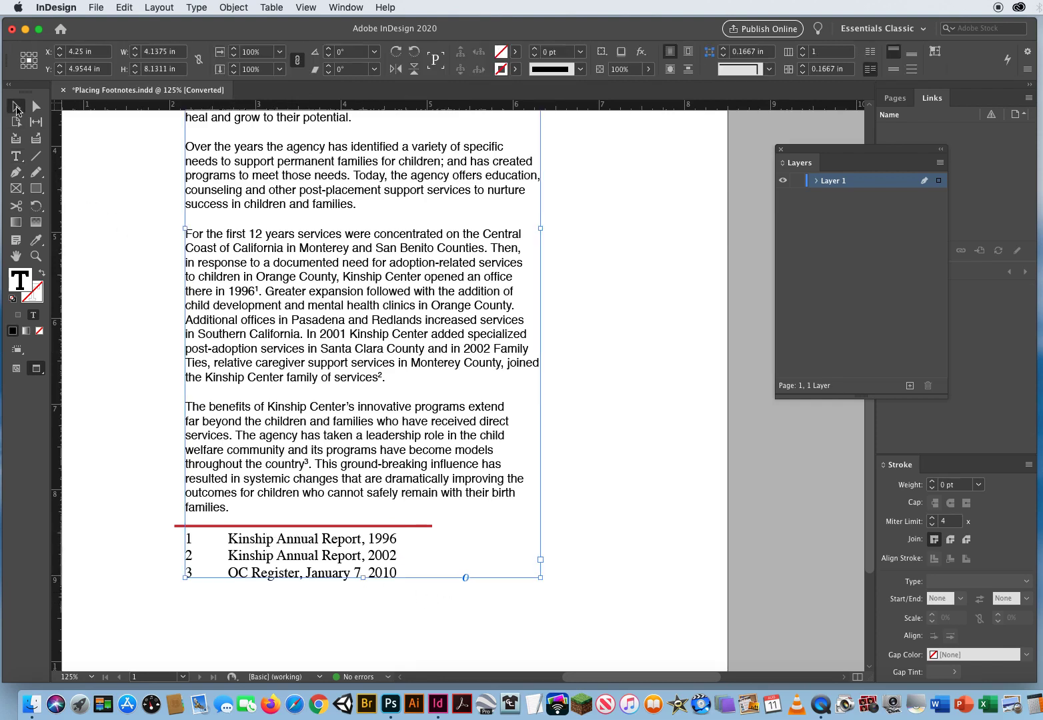
left_click(319, 604)
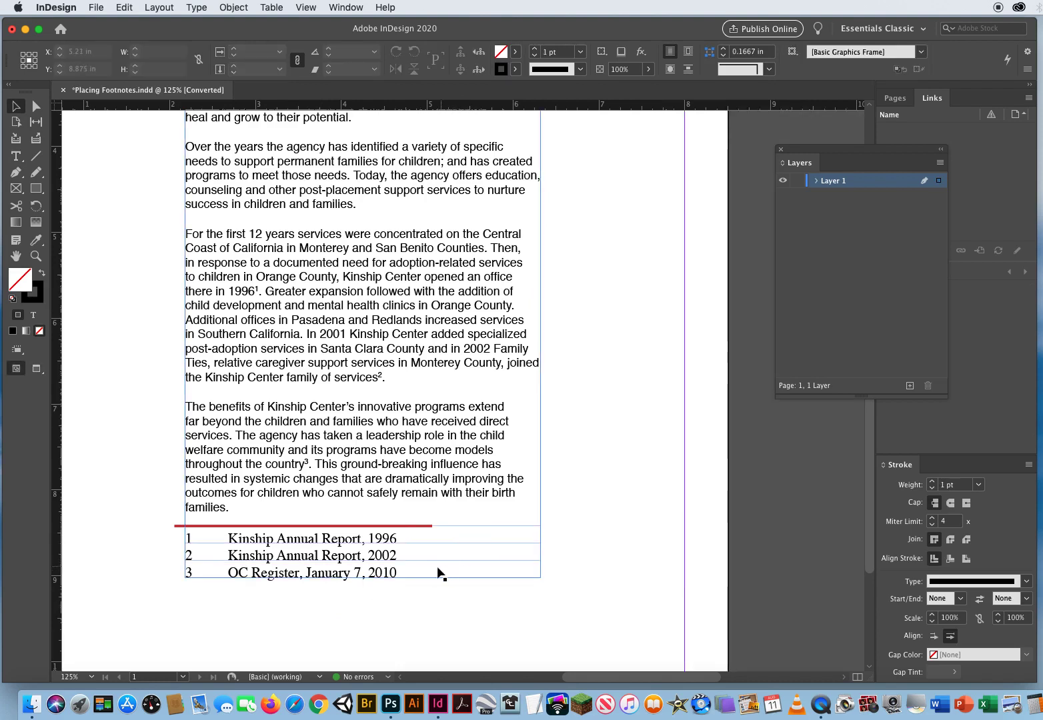
left_click(466, 573)
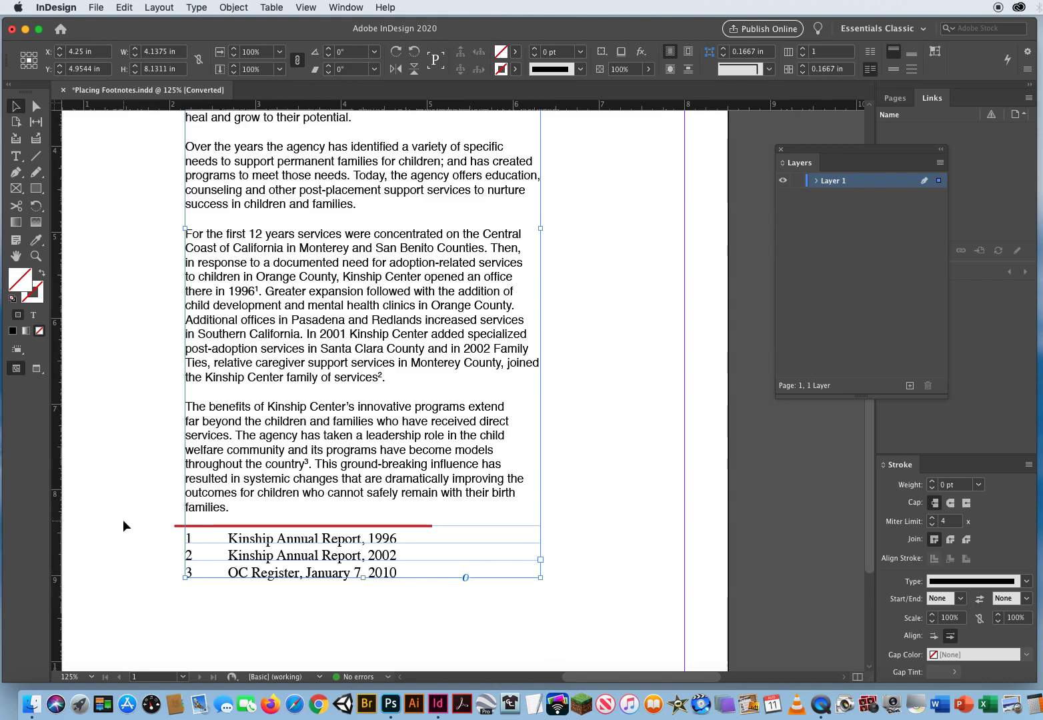
key("w")
key("super+shift+a")
key("t")
Step: Set footnote 3's text to 10 pt
triple_click(280, 574)
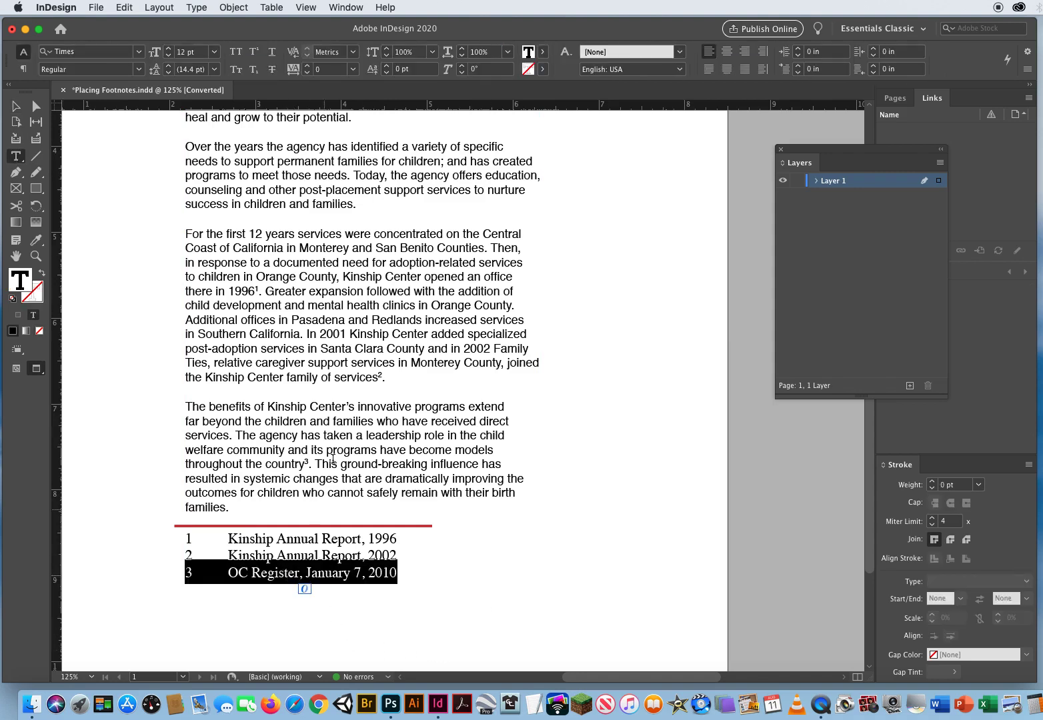
left_click(200, 52)
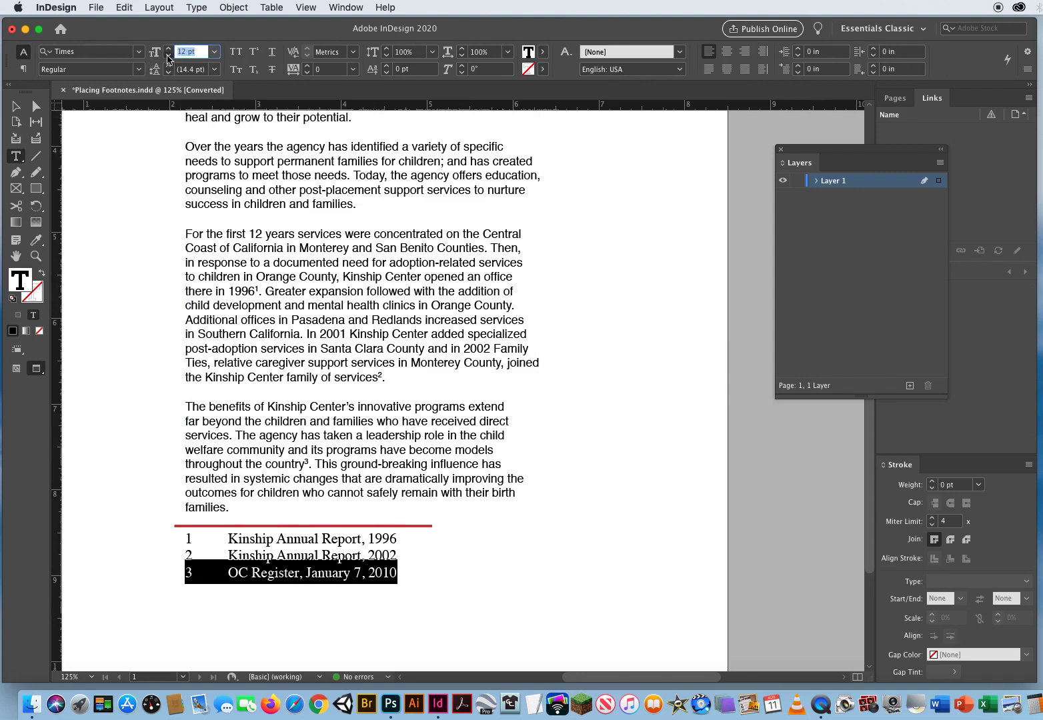
left_click(168, 57)
left_click(168, 57)
left_click(168, 57)
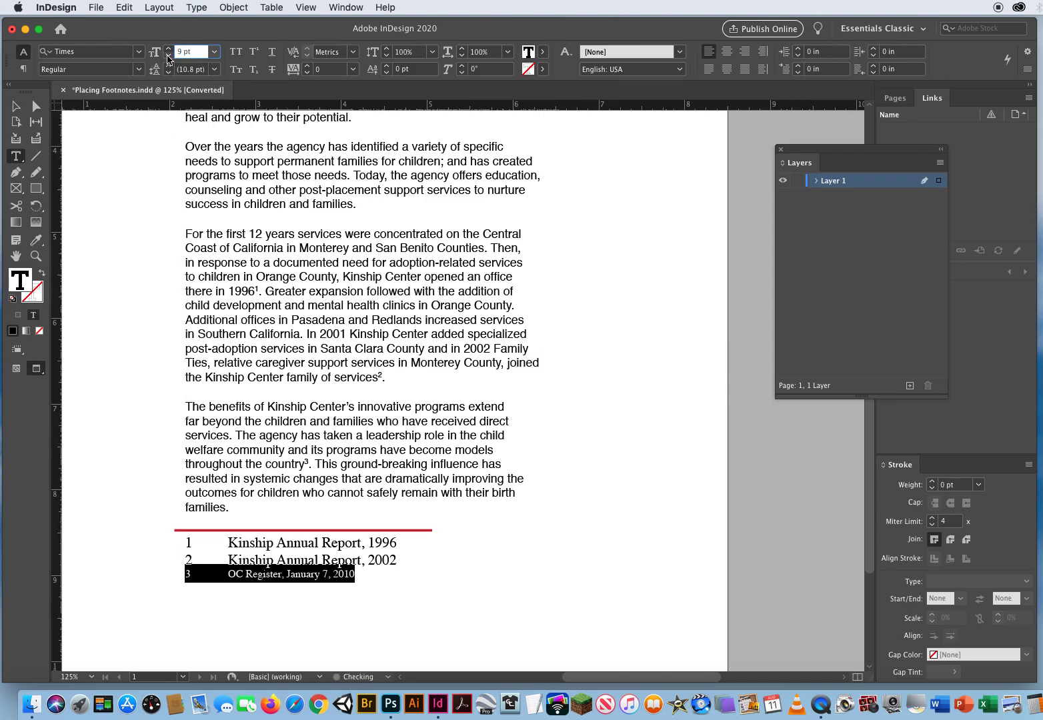
left_click(169, 49)
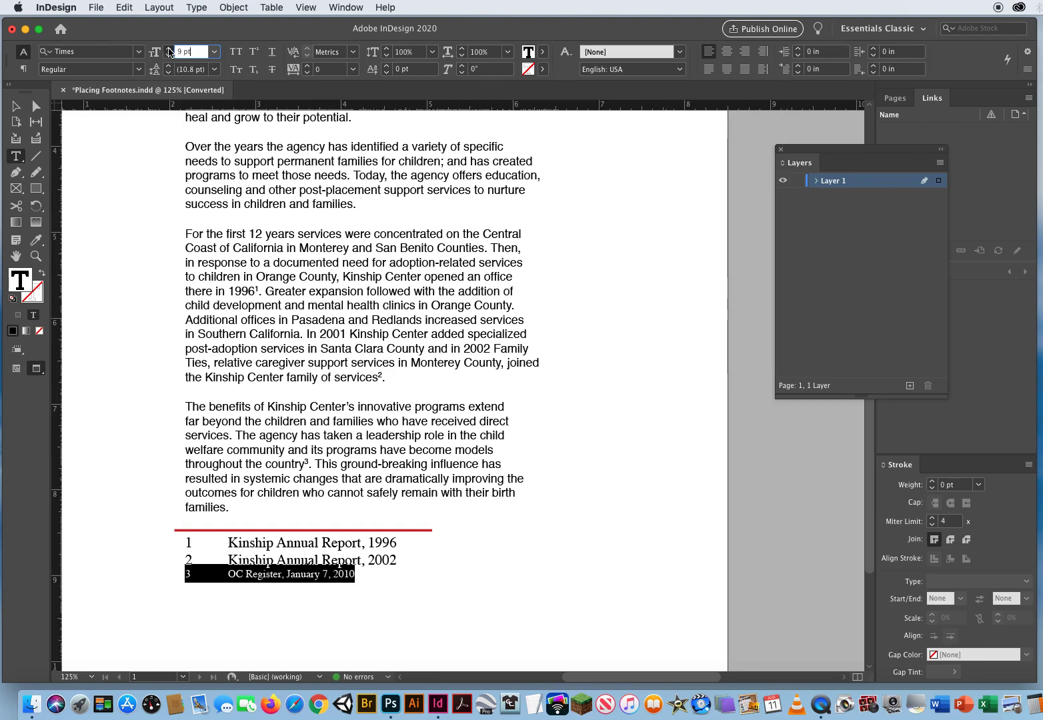
Step: Set footnotes 2 and 1 to 10 pt and deselect the text frame
triple_click(293, 559)
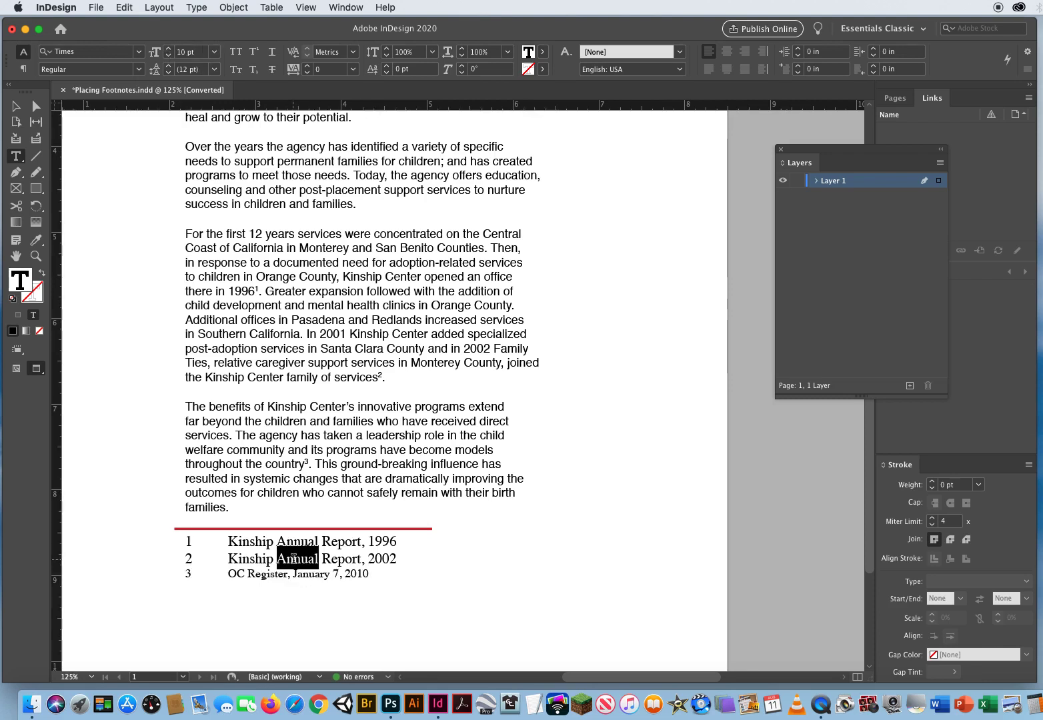
left_click(167, 58)
left_click(168, 58)
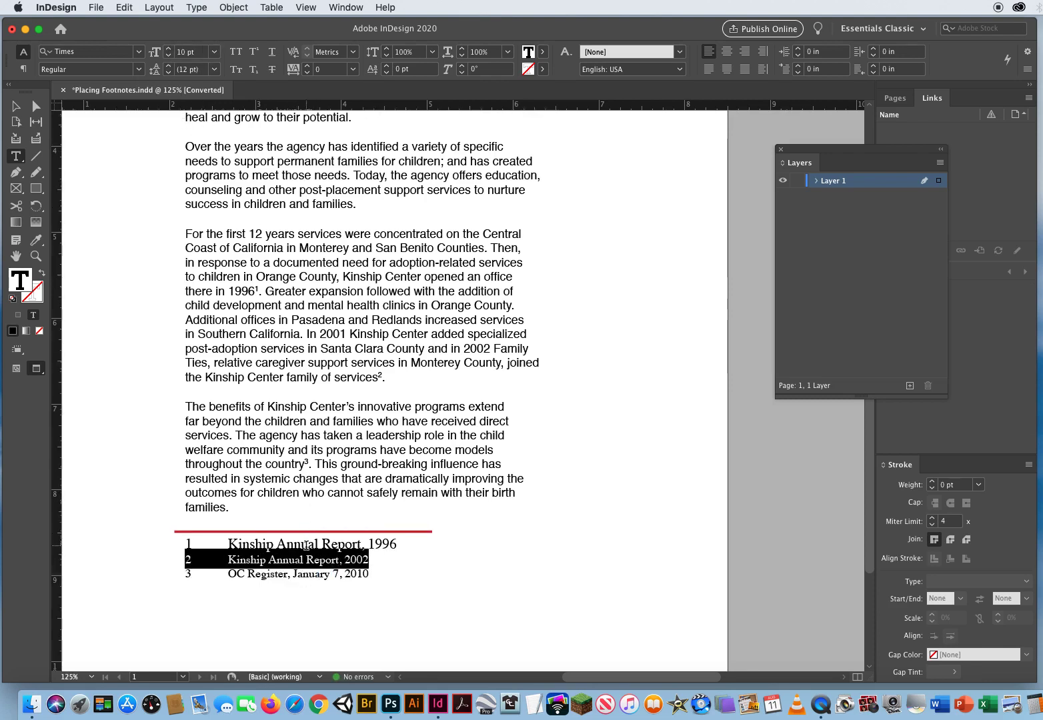
double_click(306, 545)
left_click(306, 546)
left_click(168, 57)
left_click(168, 57)
key("Escape")
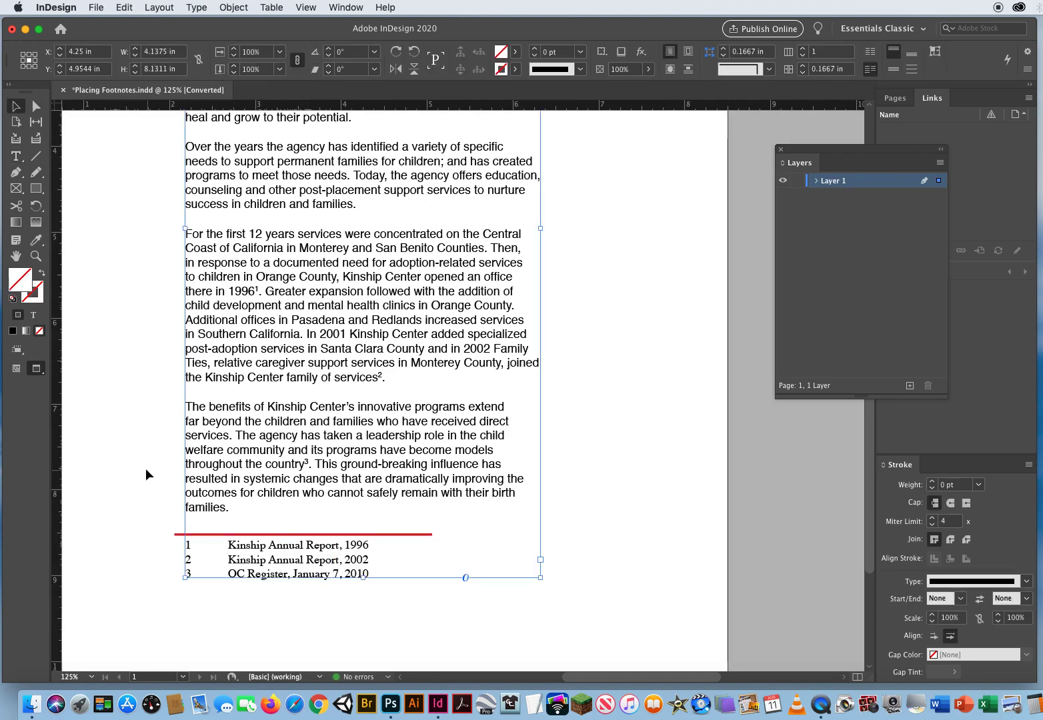
left_click(105, 529)
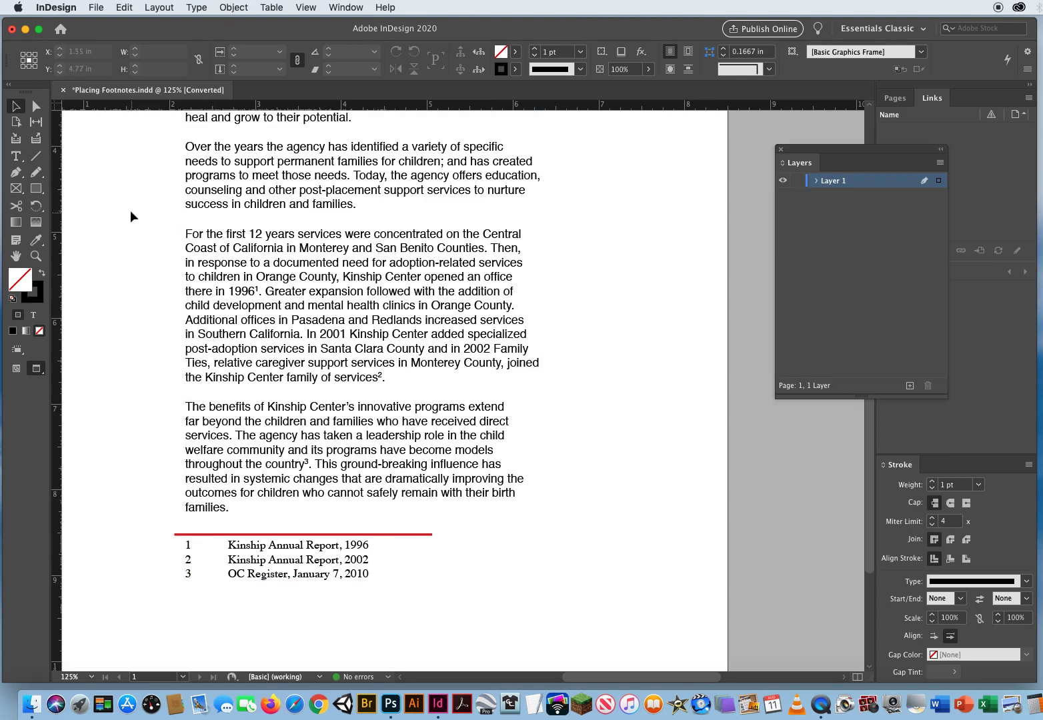
Step: Open Document Footnote Options with Preview on, and move the dialog aside to see the page
left_click(199, 8)
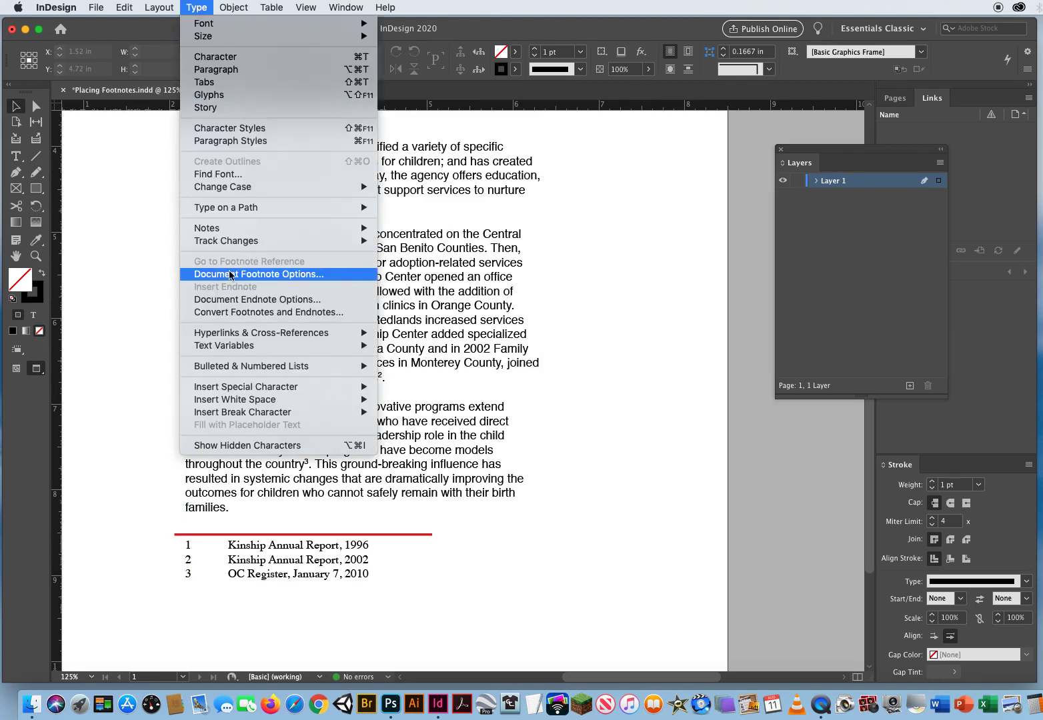
left_click(259, 275)
left_click(558, 516)
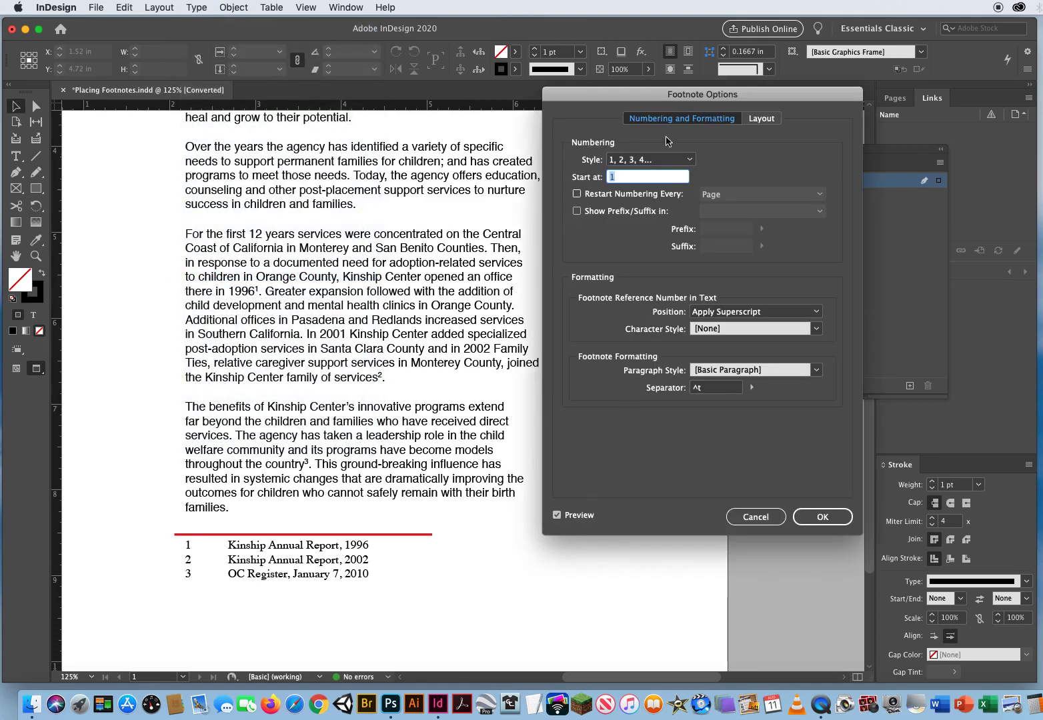
left_click_drag(619, 98, 544, 95)
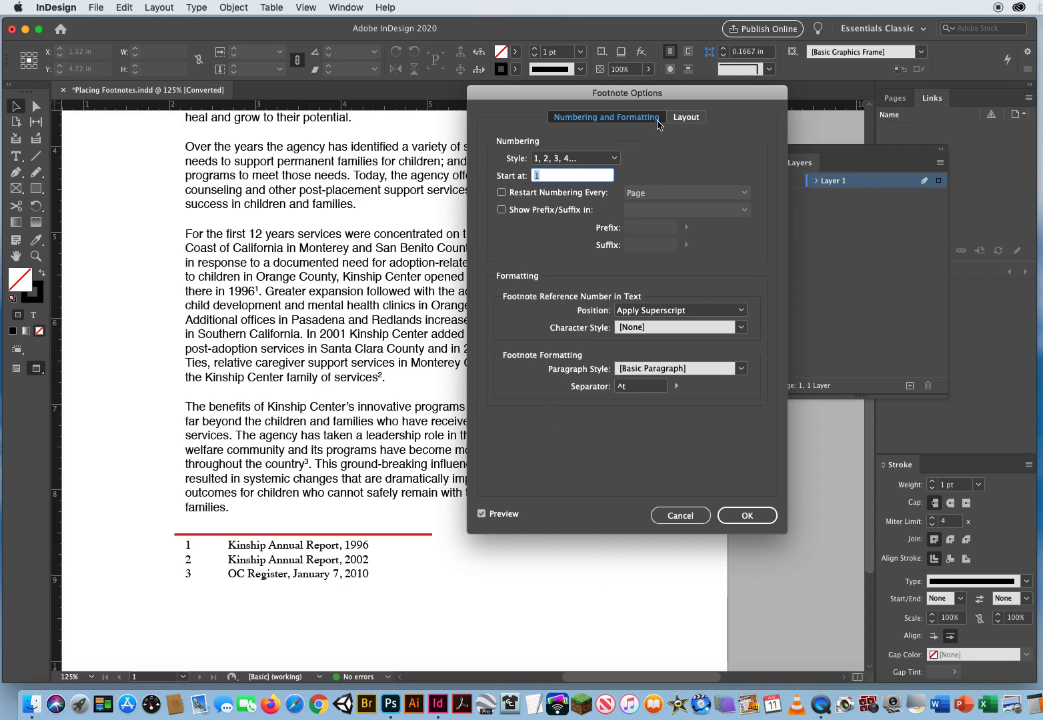
Step: On the Layout settings, try several values and set Minimum Space Before First Footnote to 0 in
left_click(689, 117)
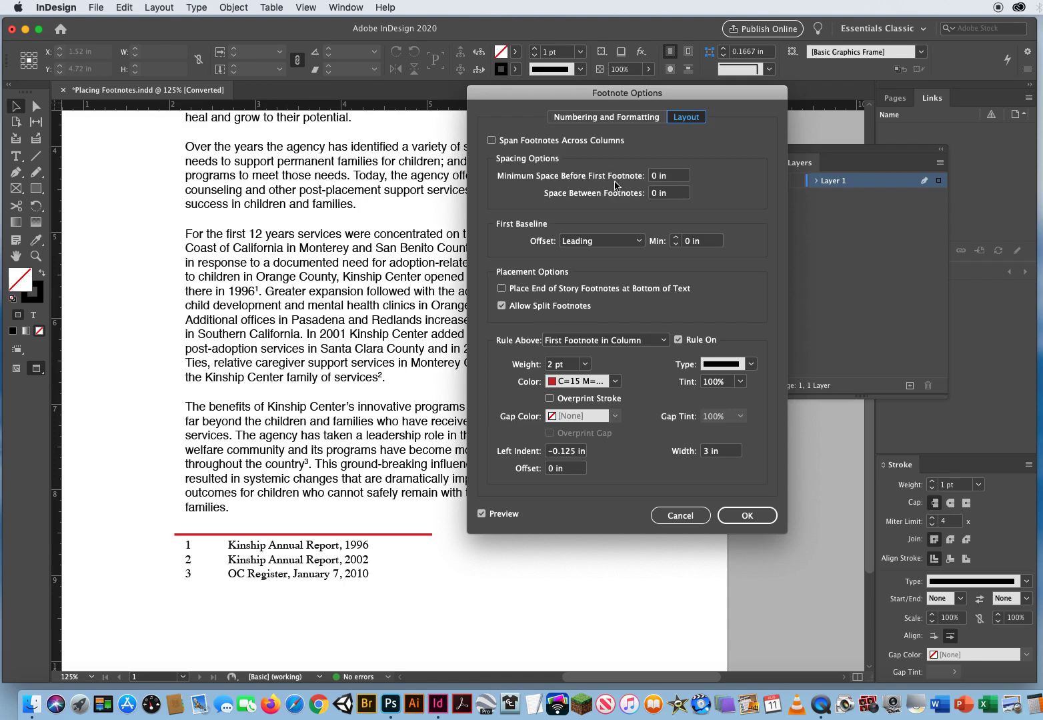
left_click(678, 176)
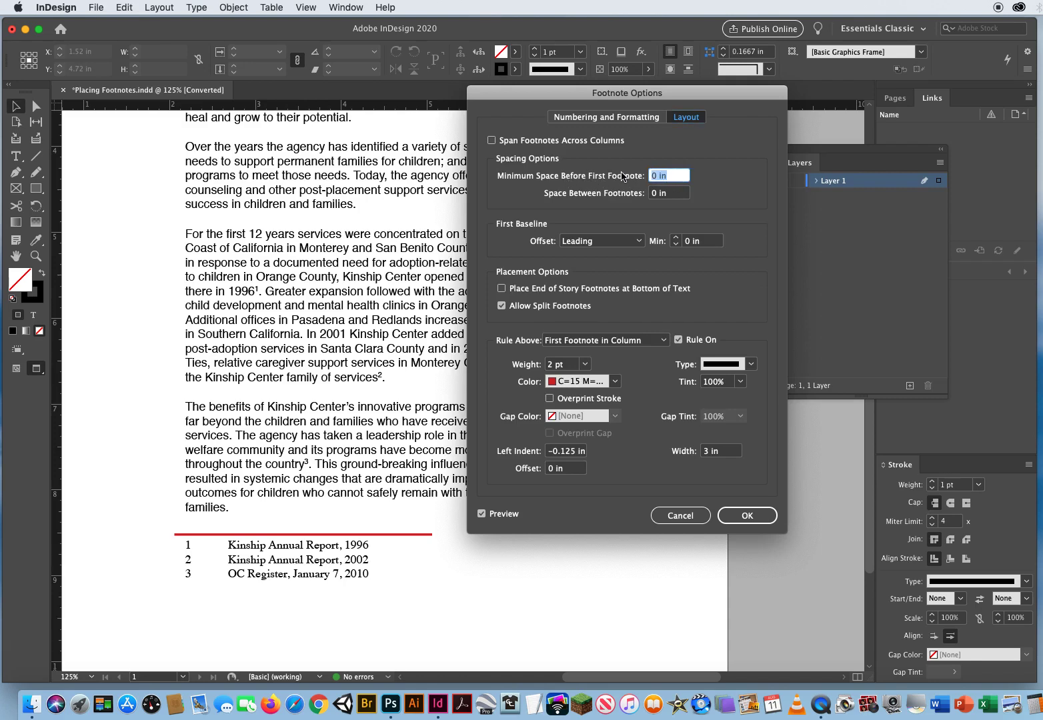
type("0.125")
key("super+a")
type("0.25 in")
key("Up")
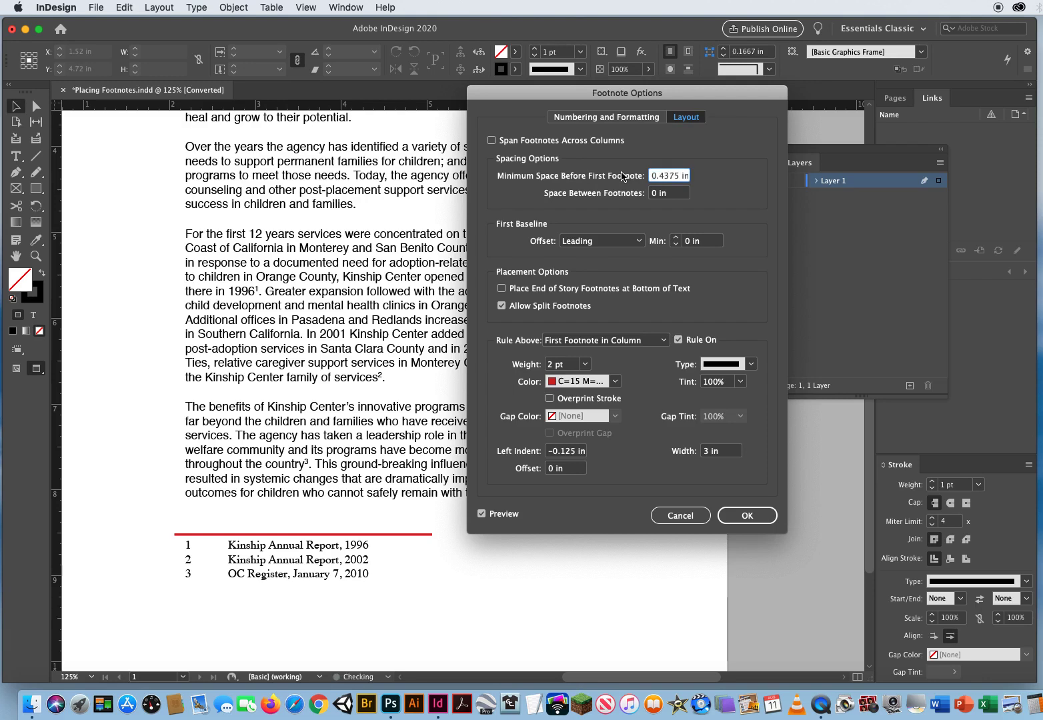
key("Down")
key("Down")
triple_click(682, 176)
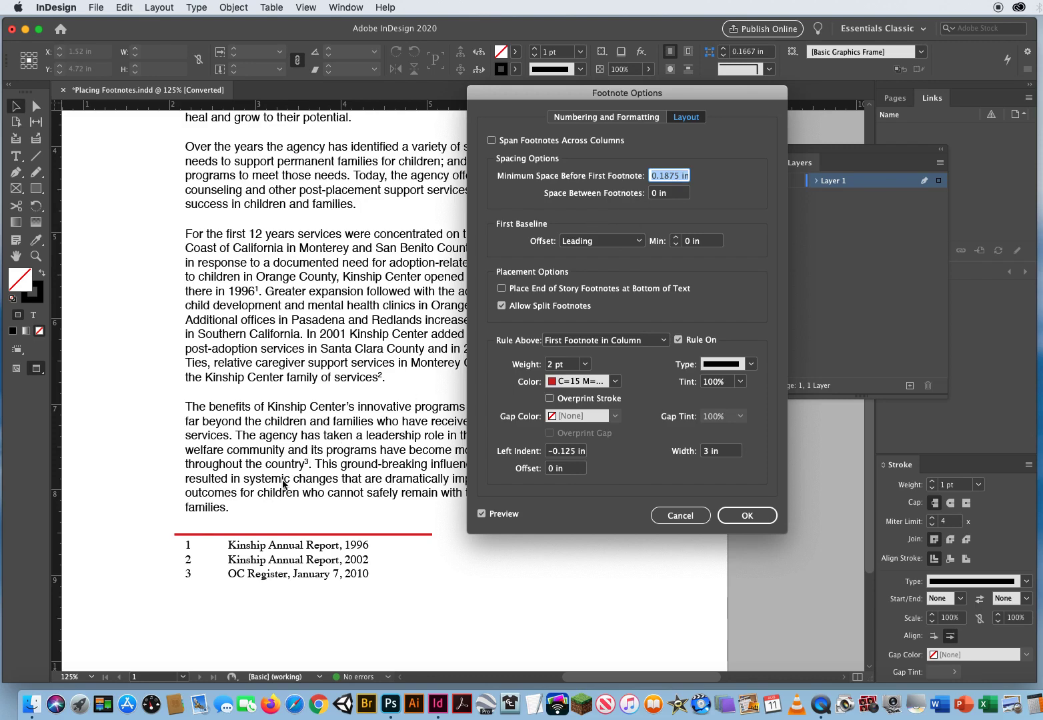
type("0")
key("Tab")
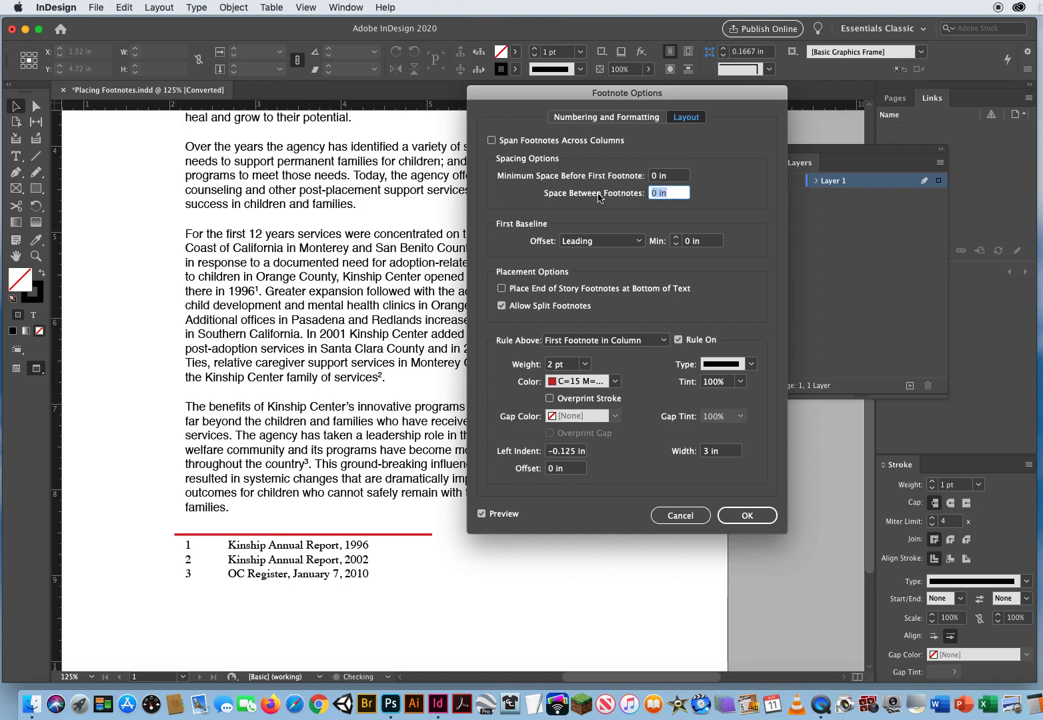
Step: Set Space Between Footnotes to 0.0625 in, keeping the minimum space before footnotes at 0
key("Up")
key("Up")
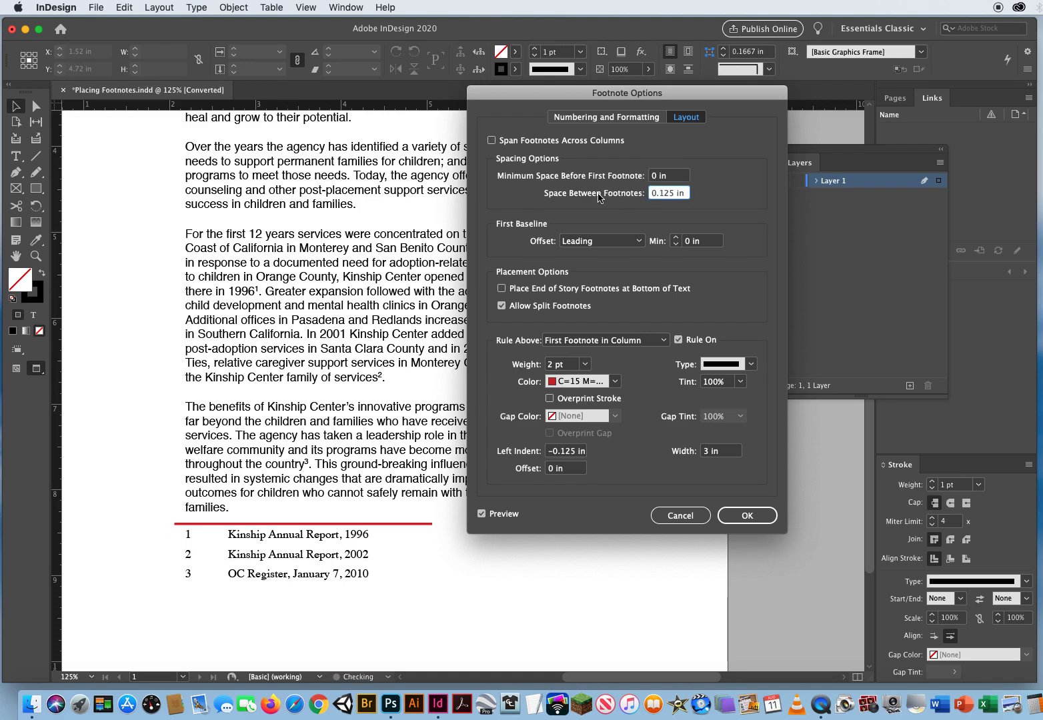
key("Up")
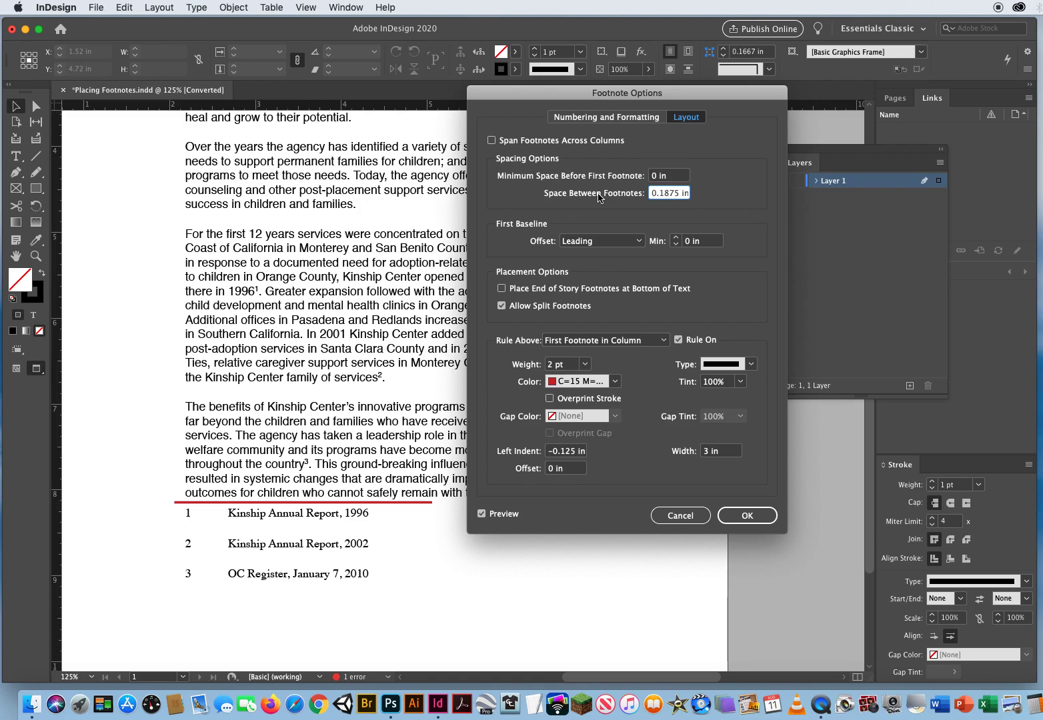
key("Up")
key("Up")
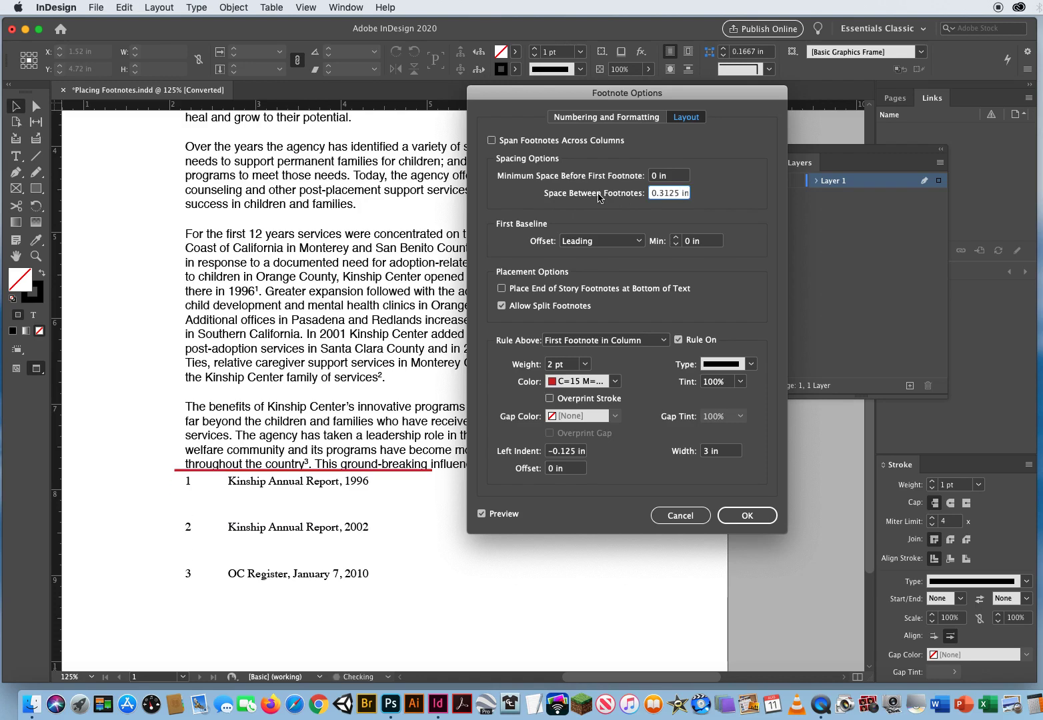
key("Down")
key("Down")
key("Down")
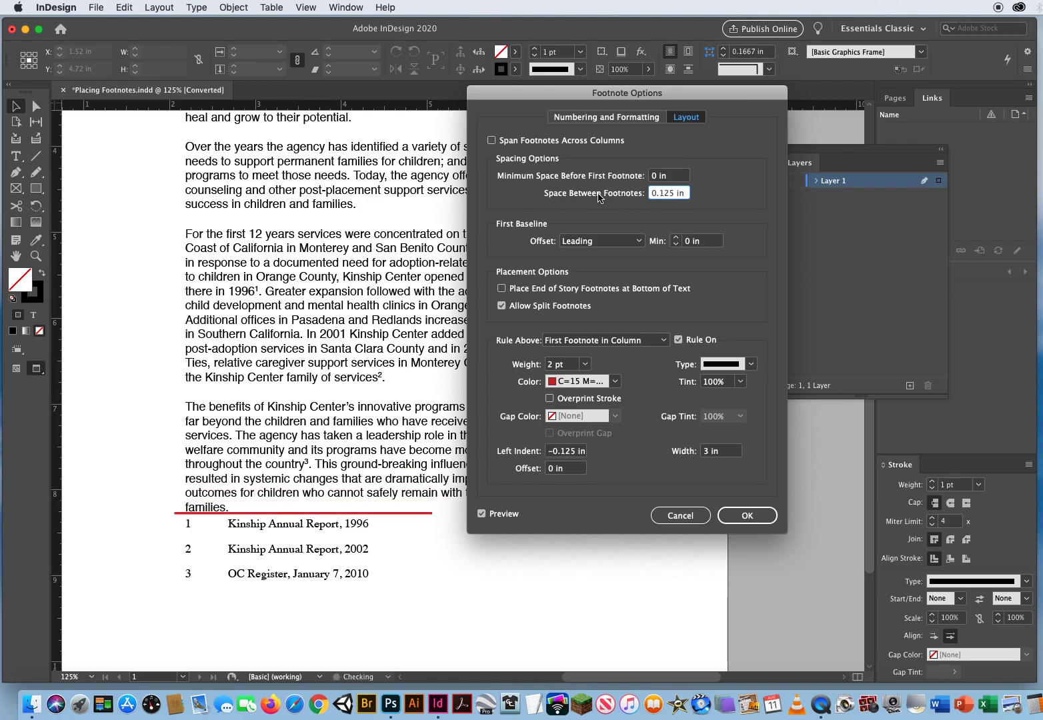
key("Down")
key("Down")
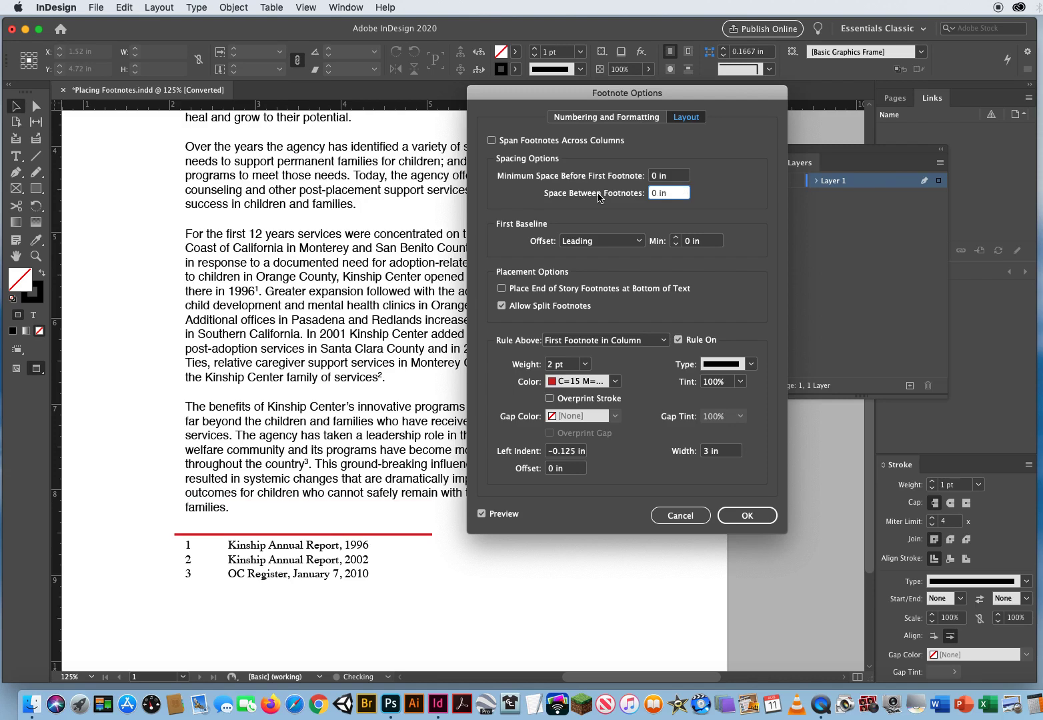
key("Up")
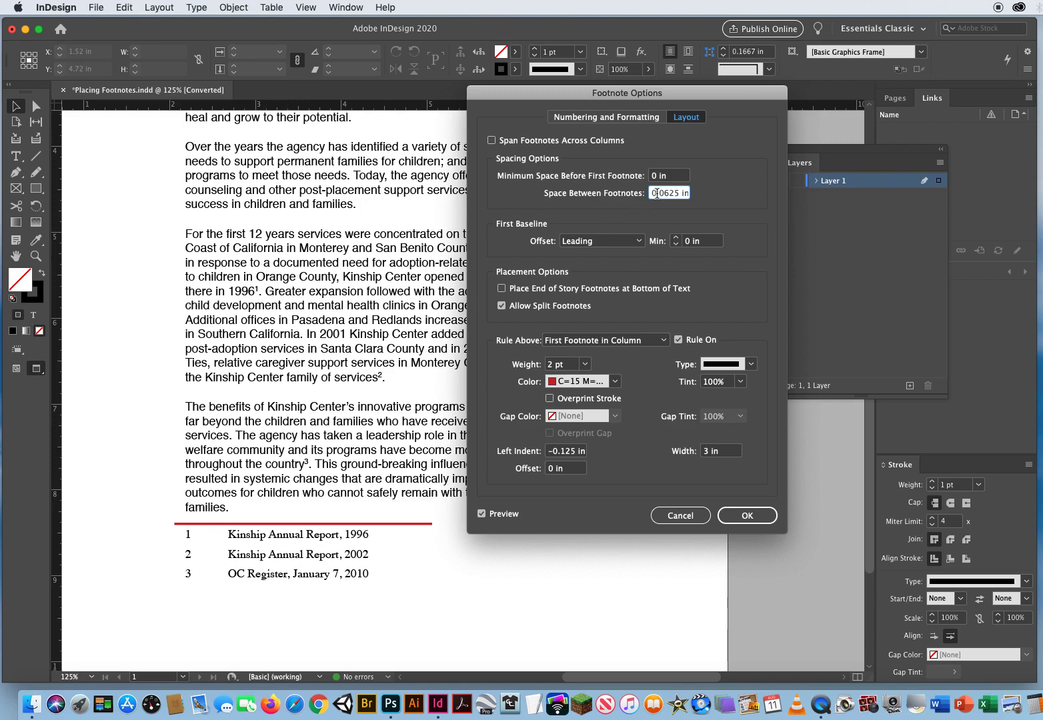
left_click(685, 178)
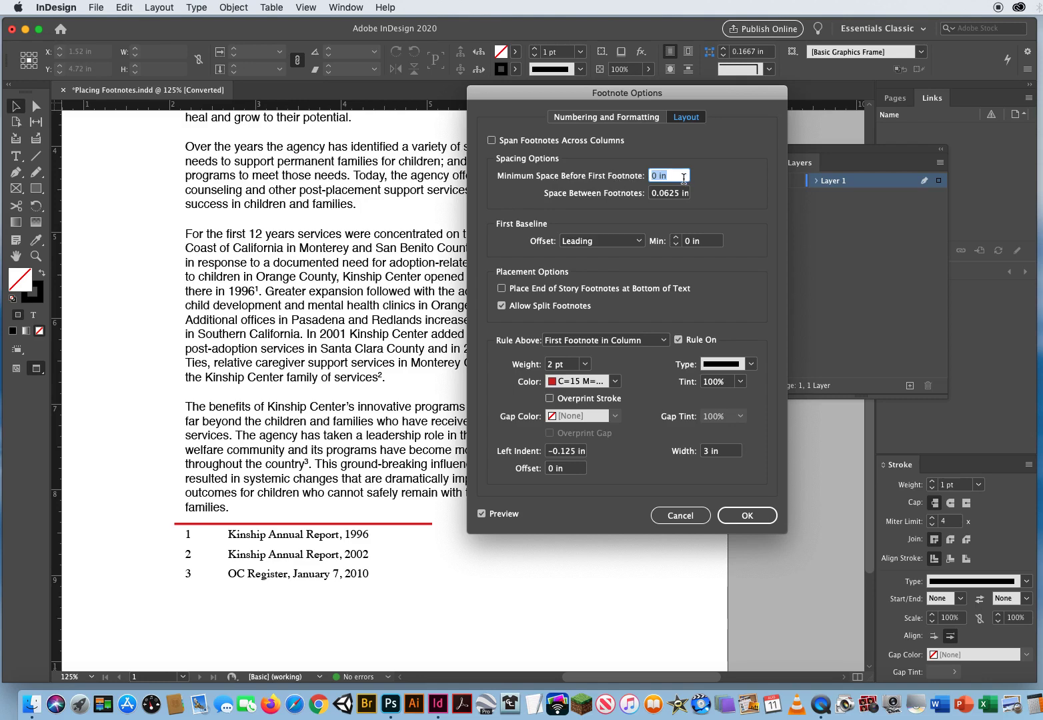
key("Up")
key("Up")
key("Up")
key("Up")
key("Up")
key("Down")
key("Down")
key("Down")
key("Down")
key("Down")
key("Down")
left_click(623, 118)
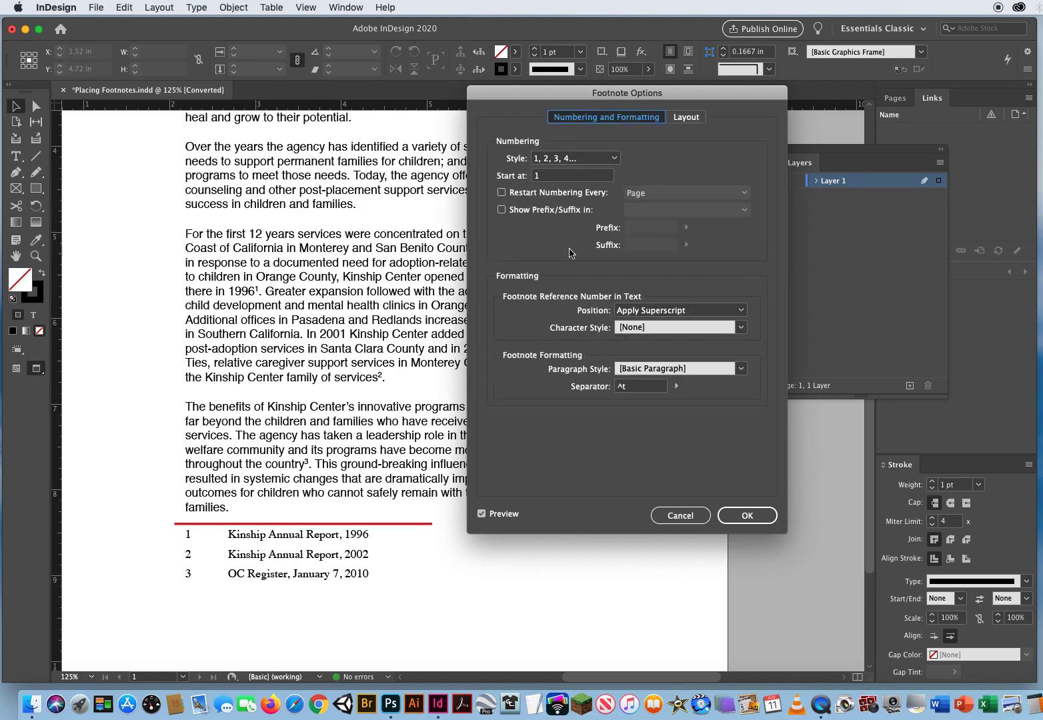
left_click(686, 119)
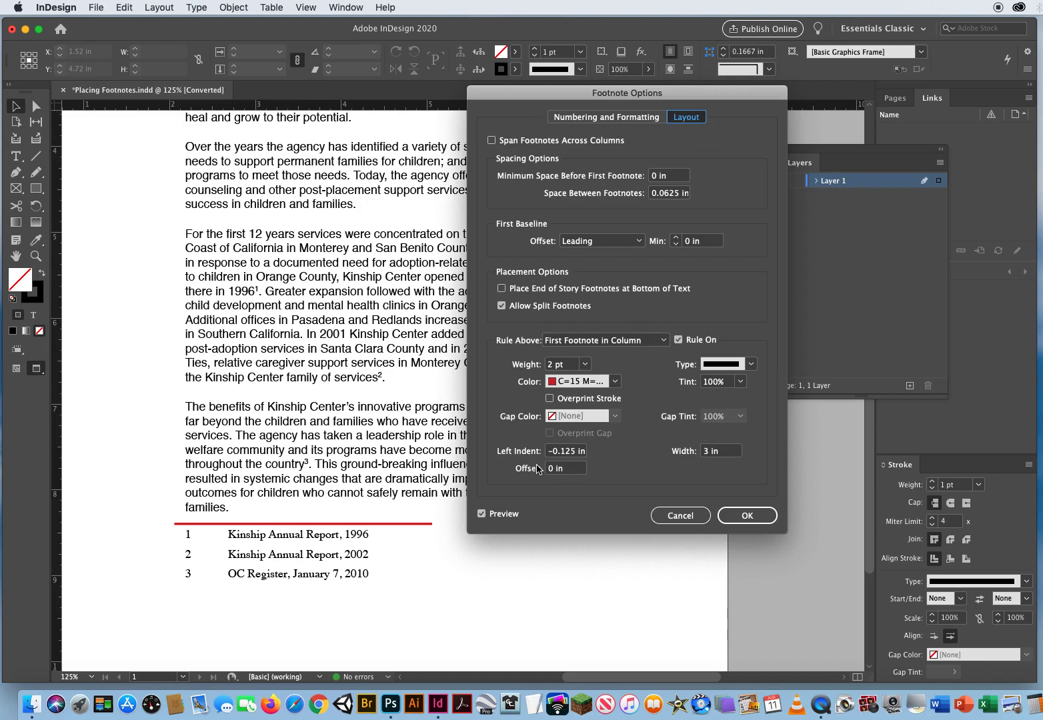
left_click(571, 468)
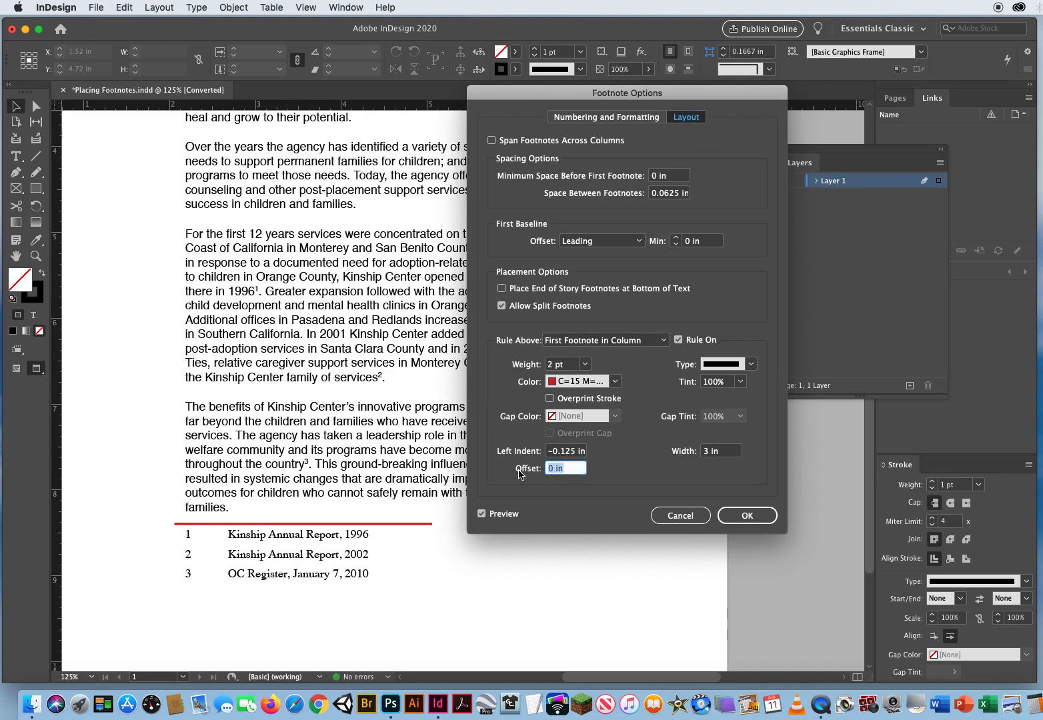
key("Up")
key("Up")
key("Up")
key("Down")
key("Down")
key("Down")
key("Down")
key("Down")
key("Down")
key("Down")
key("Down")
key("Down")
key("Down")
key("Down")
key("Down")
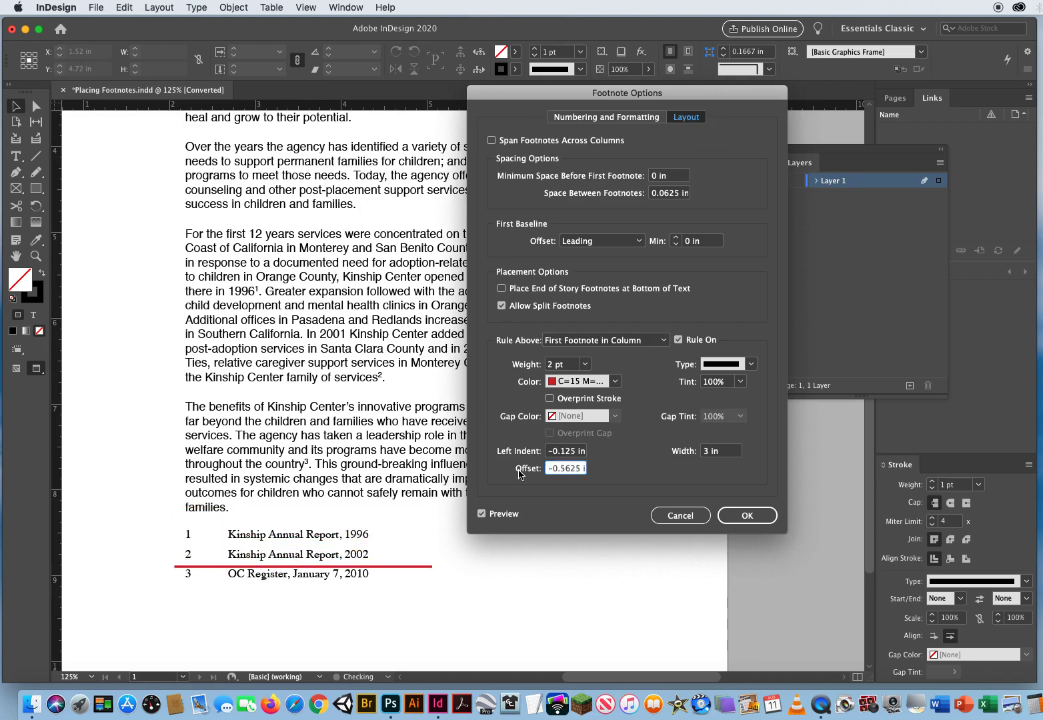
key("Down")
key("Down")
key("Down")
key("Up")
key("Up")
key("Up")
key("Up")
key("Up")
key("Up")
key("Up")
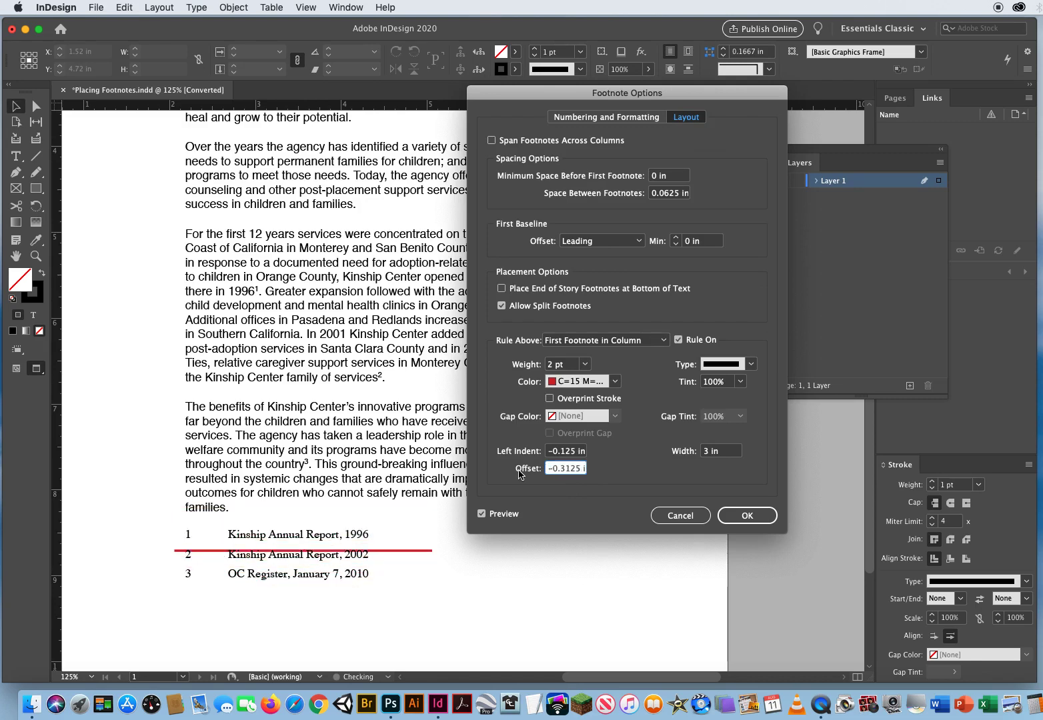
key("Up")
key("Up")
key("Up")
key("Up")
key("Up")
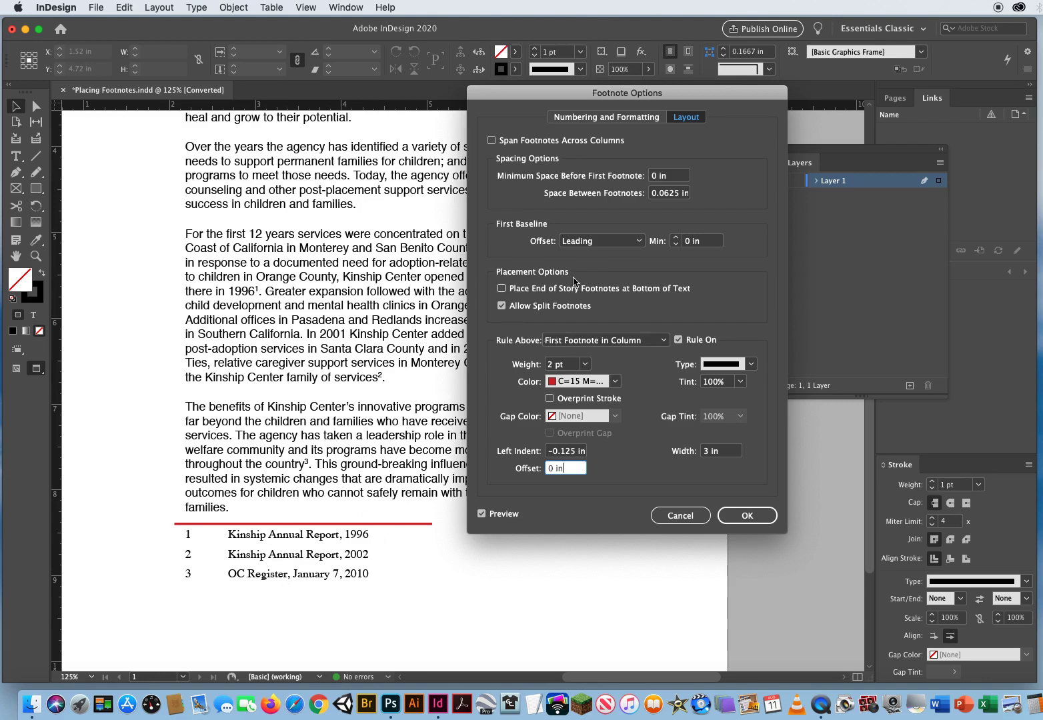
Step: Keep First Baseline Offset on Leading and enter 0 in as its Min value
left_click(625, 243)
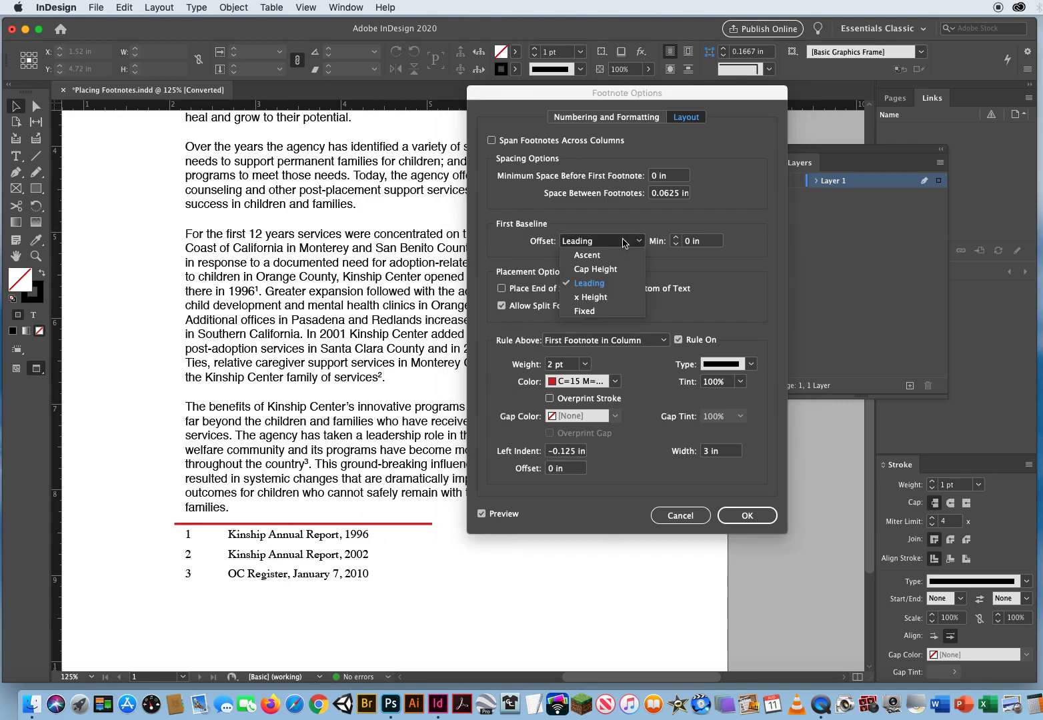
left_click(608, 288)
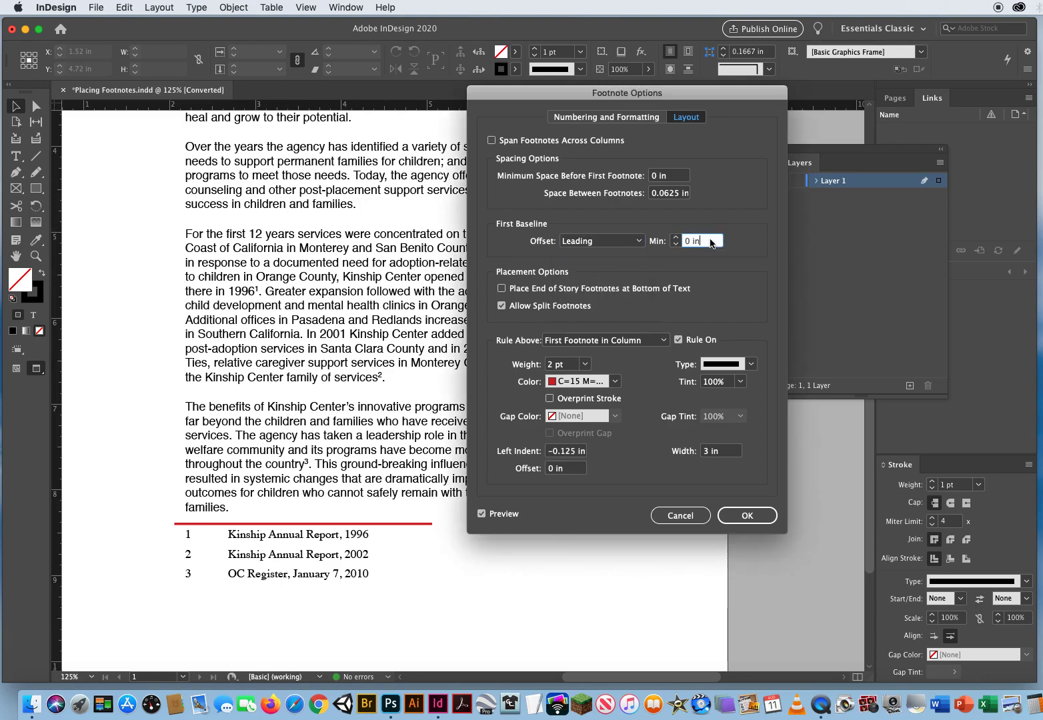
key("Tab")
type("0.25")
key("Down")
key("Up")
left_click_drag(719, 244, 639, 245)
type("0")
Step: Apply the footnote options, then drag the main text frame's bottom edge down to lower the footnotes
left_click(747, 517)
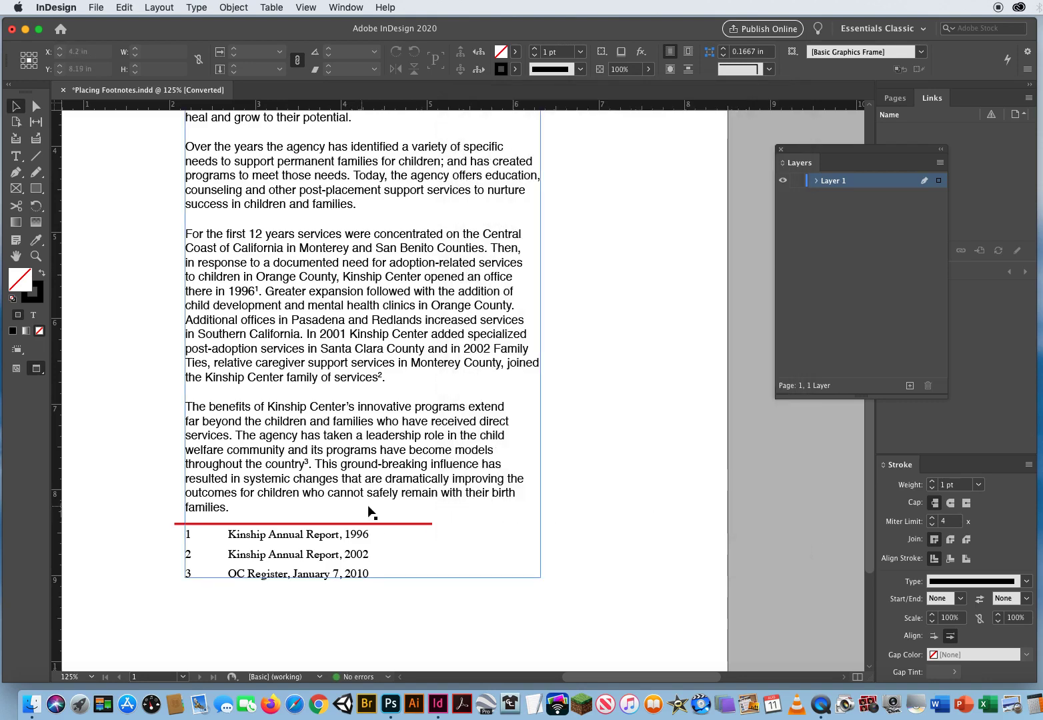
left_click(326, 444)
left_click_drag(363, 581, 363, 617)
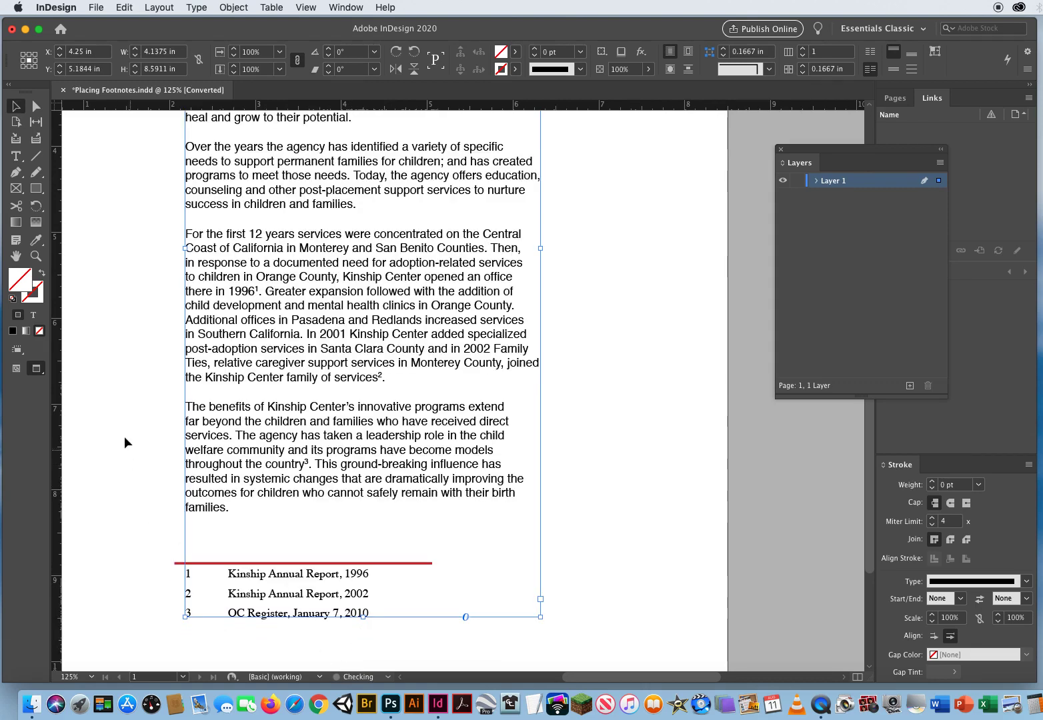
left_click(114, 433)
Step: Zoom out to view the whole page and shorten the text frame slightly to about 8.41 in
key("z")
left_click(391, 408, "alt")
left_click(399, 427, "alt")
scroll(466, 488, "right", 3)
scroll(466, 488, "up", 2)
left_click(15, 106)
left_click(378, 598)
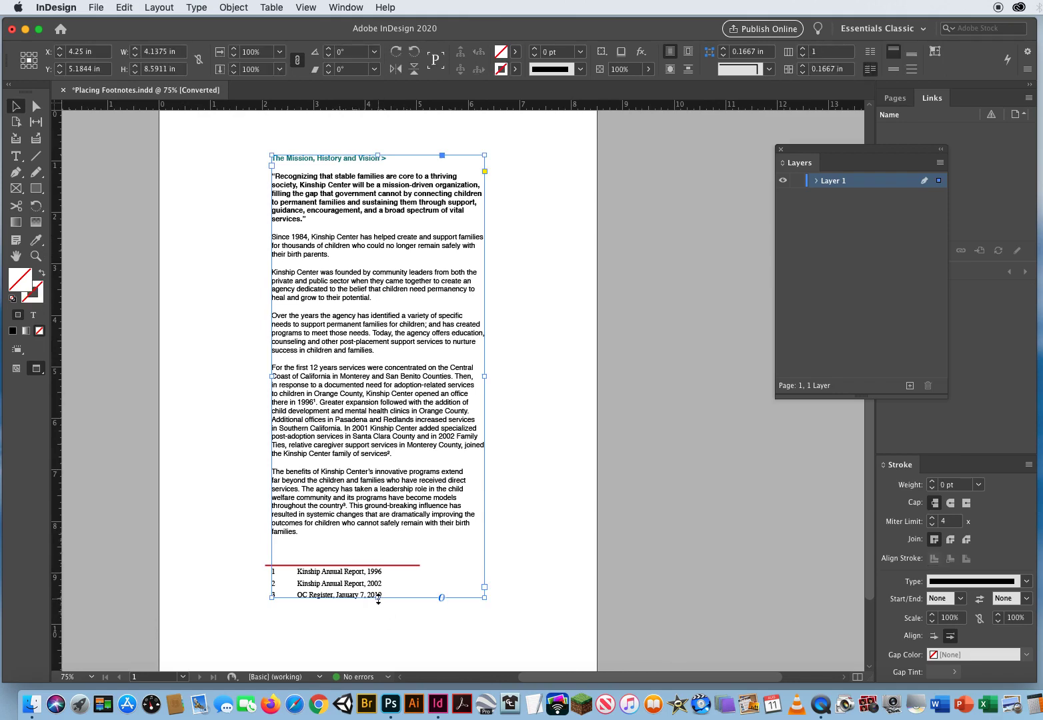
left_click_drag(378, 598, 378, 589)
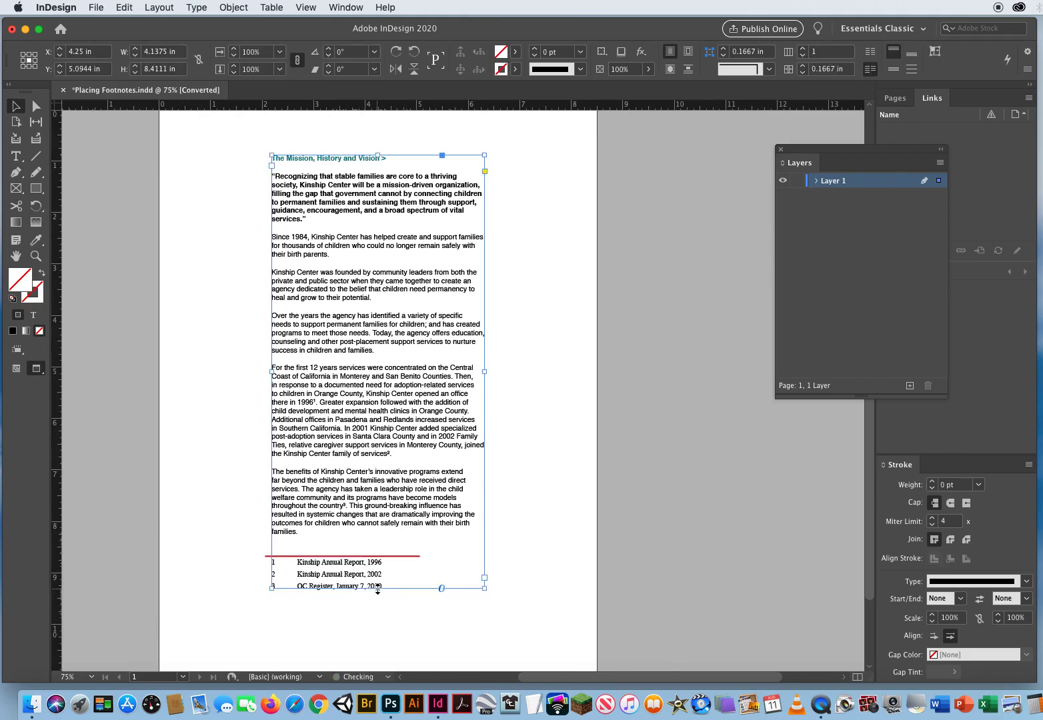
left_click(311, 623)
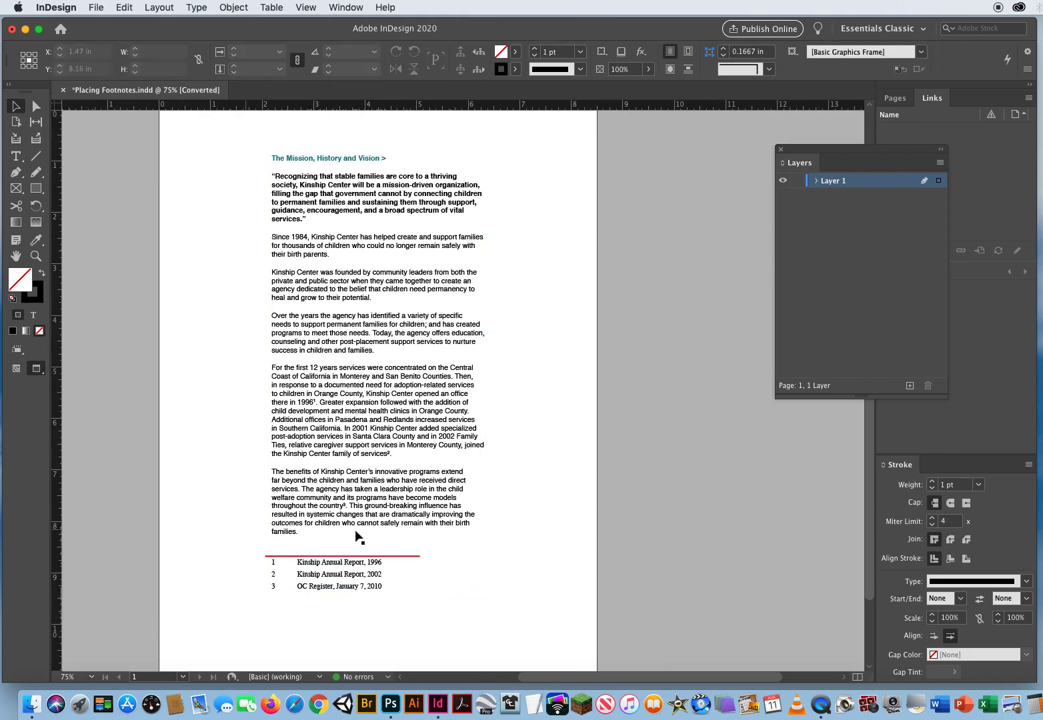